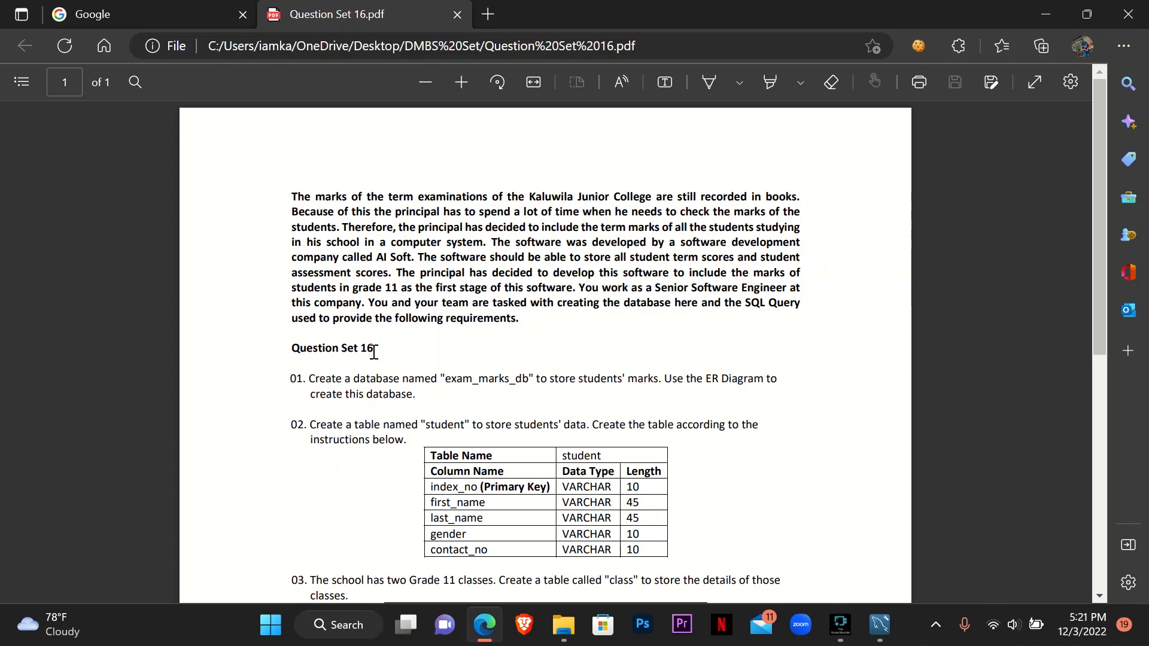
- Read the college scenario and question 01 about creating the database in the question set PDF
{"action": "scroll", "coordinate": [482, 316], "scroll_direction": "down", "scroll_amount": 4}
{"action": "scroll", "coordinate": [586, 287], "scroll_direction": "up", "scroll_amount": 2}
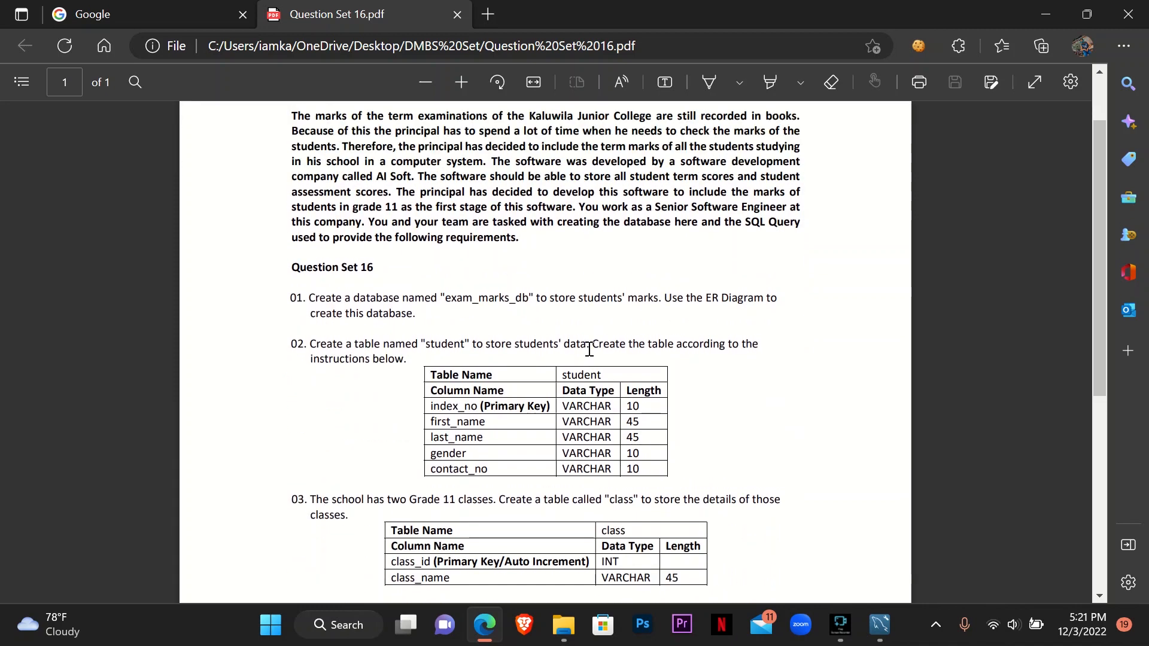
{"action": "scroll", "coordinate": [589, 349], "scroll_direction": "up", "scroll_amount": 2}
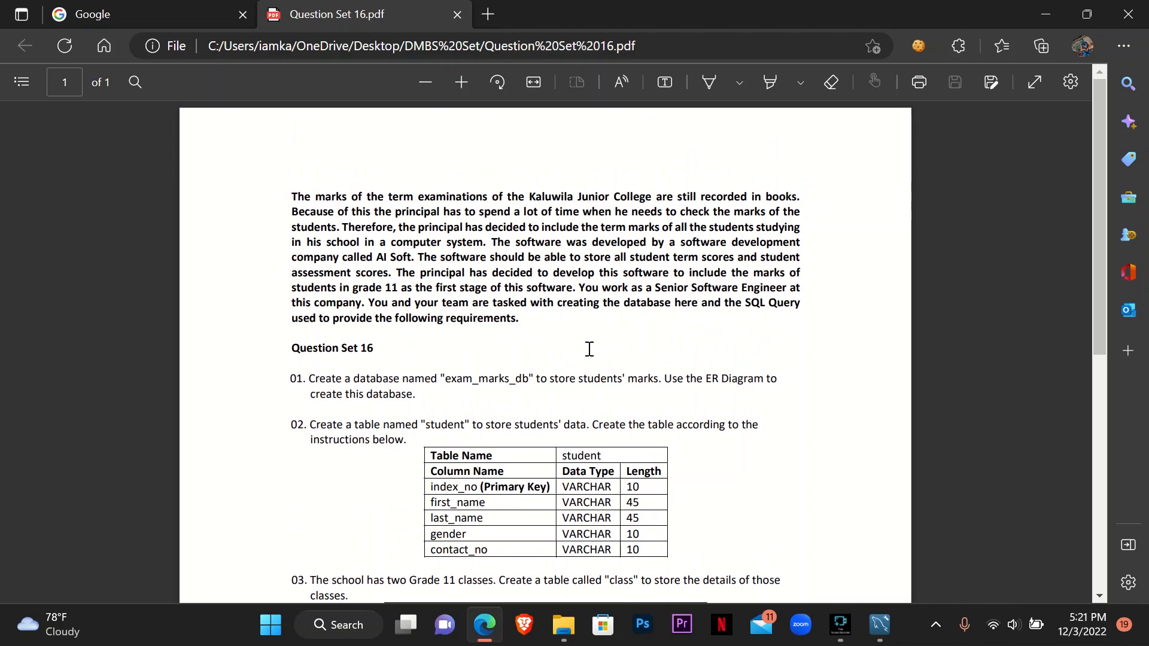
{"action": "scroll", "coordinate": [574, 353], "scroll_direction": "down", "scroll_amount": 4}
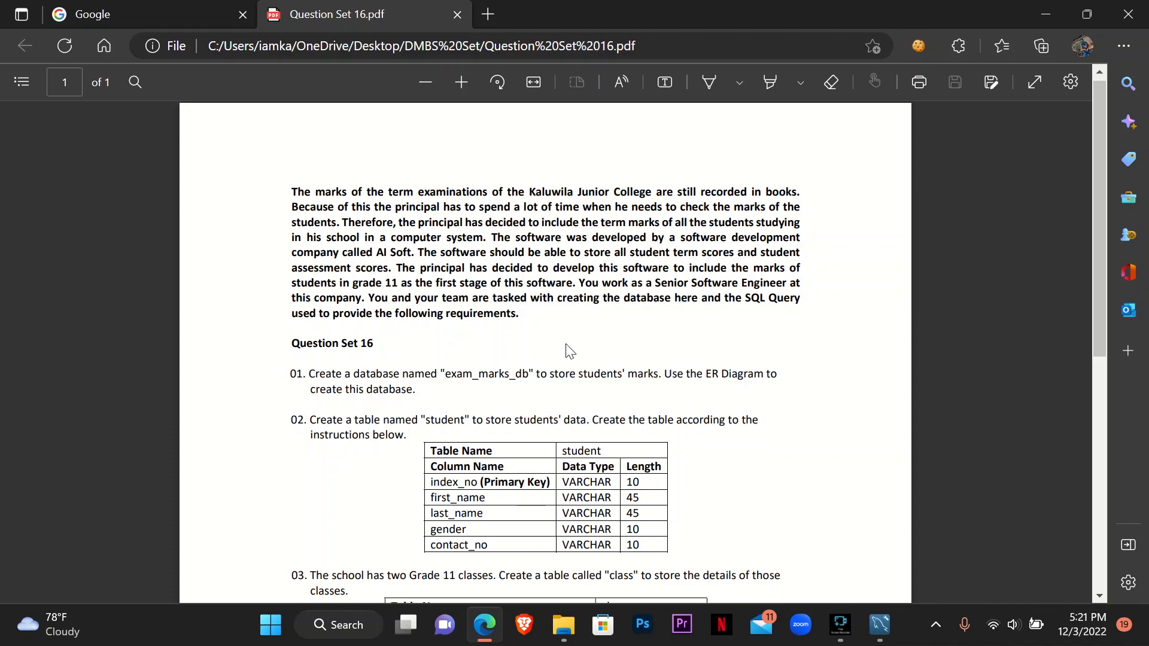
{"action": "left_click_drag", "start_coordinate": [309, 216], "coordinate": [488, 242]}
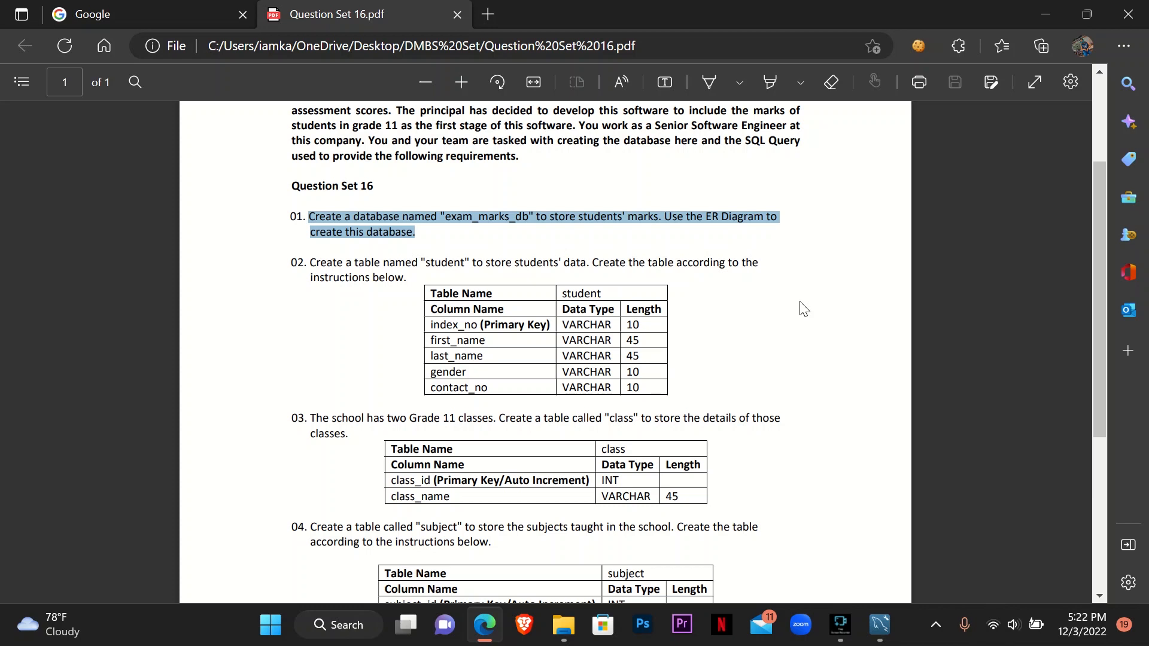
- Switch to MySQL Workbench and create a new data model
{"action": "left_click", "coordinate": [878, 624]}
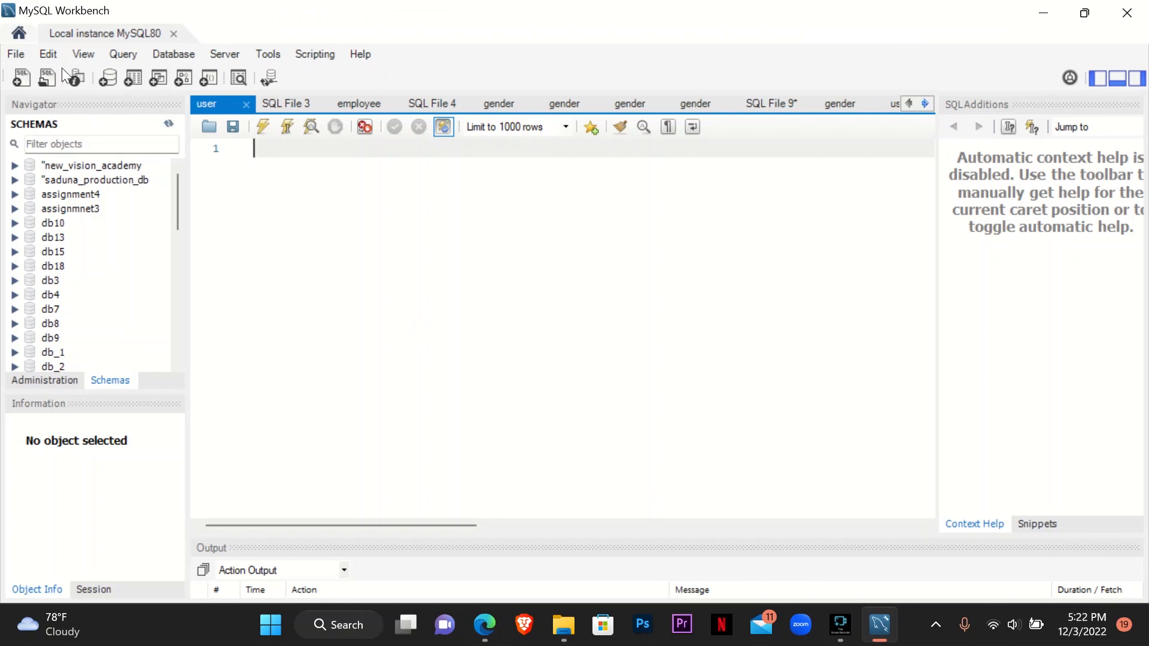
{"action": "left_click", "coordinate": [13, 55]}
{"action": "left_click", "coordinate": [15, 55]}
{"action": "left_click", "coordinate": [39, 56]}
{"action": "mouse_move", "coordinate": [15, 54]}
{"action": "left_click", "coordinate": [60, 72]}
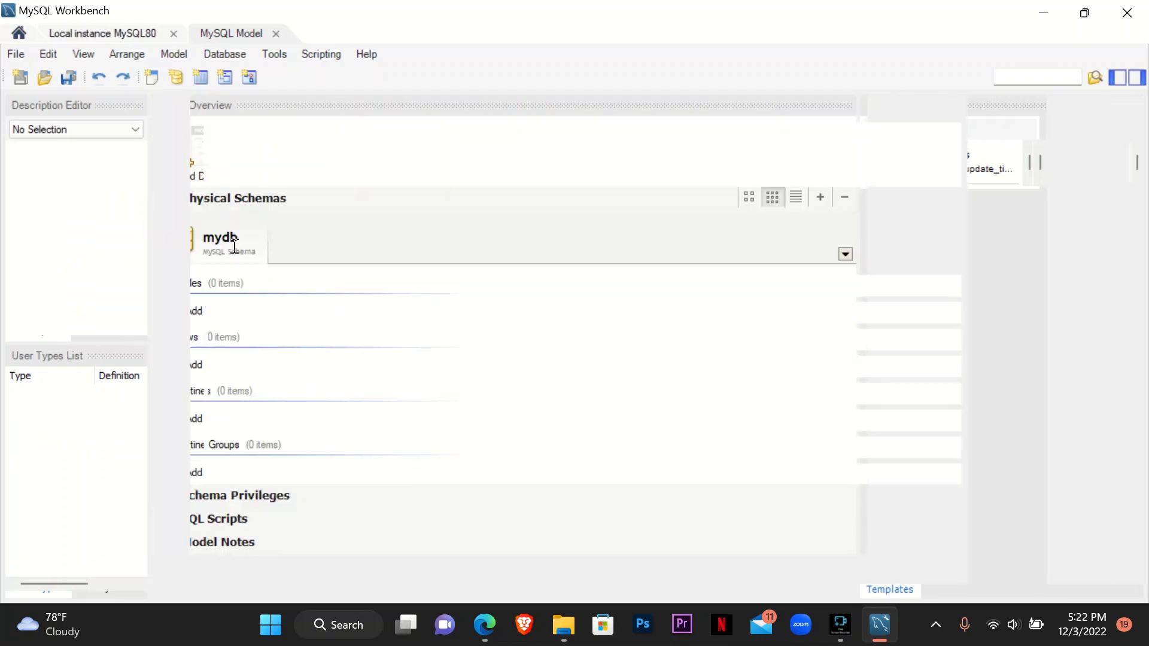
- Rename the model's mydb schema to exam_marks_db, the database name given in question 01 of the PDF
{"action": "left_click", "coordinate": [486, 628]}
{"action": "left_click", "coordinate": [461, 219]}
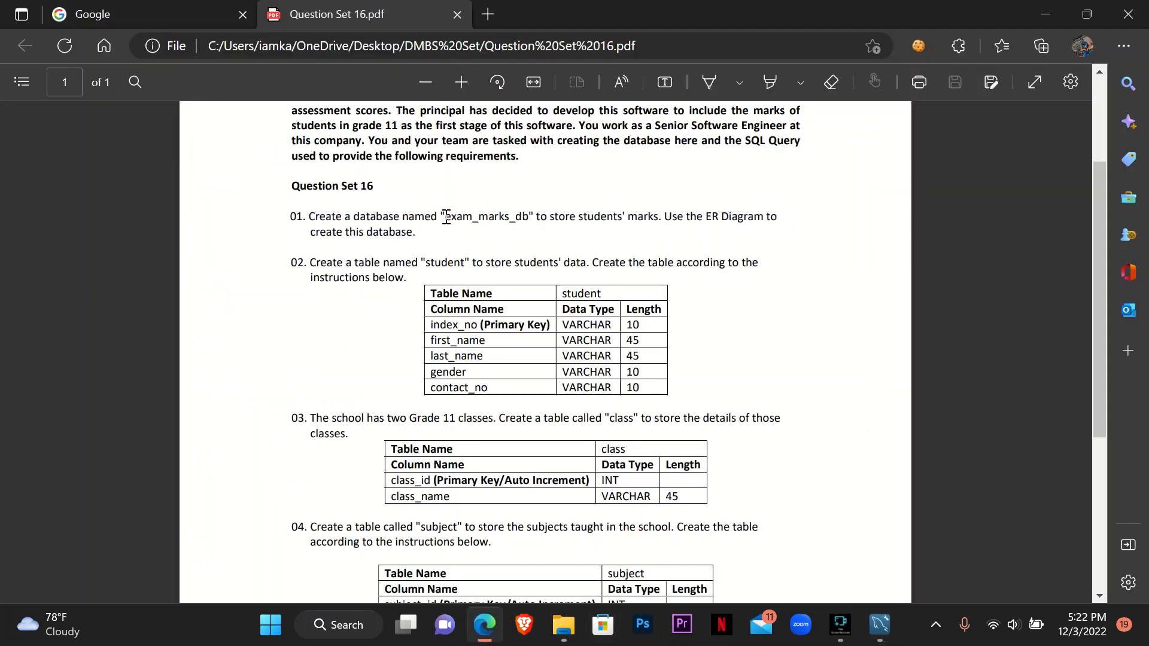
{"action": "left_click_drag", "start_coordinate": [446, 216], "coordinate": [527, 216]}
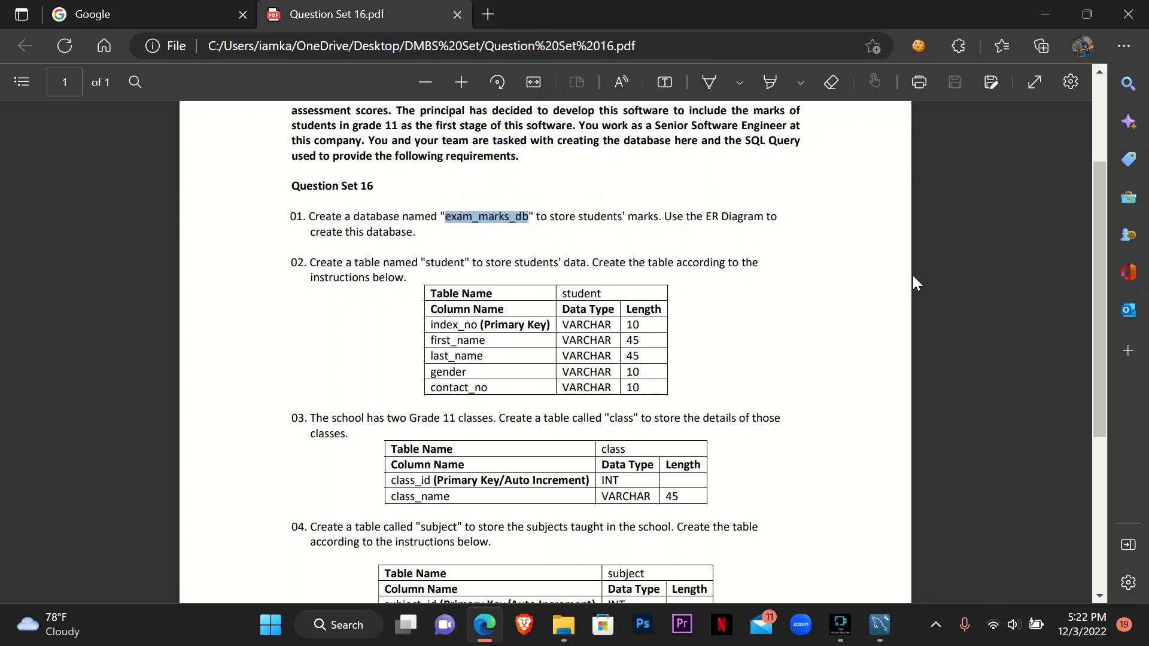
{"action": "left_click", "coordinate": [1046, 13]}
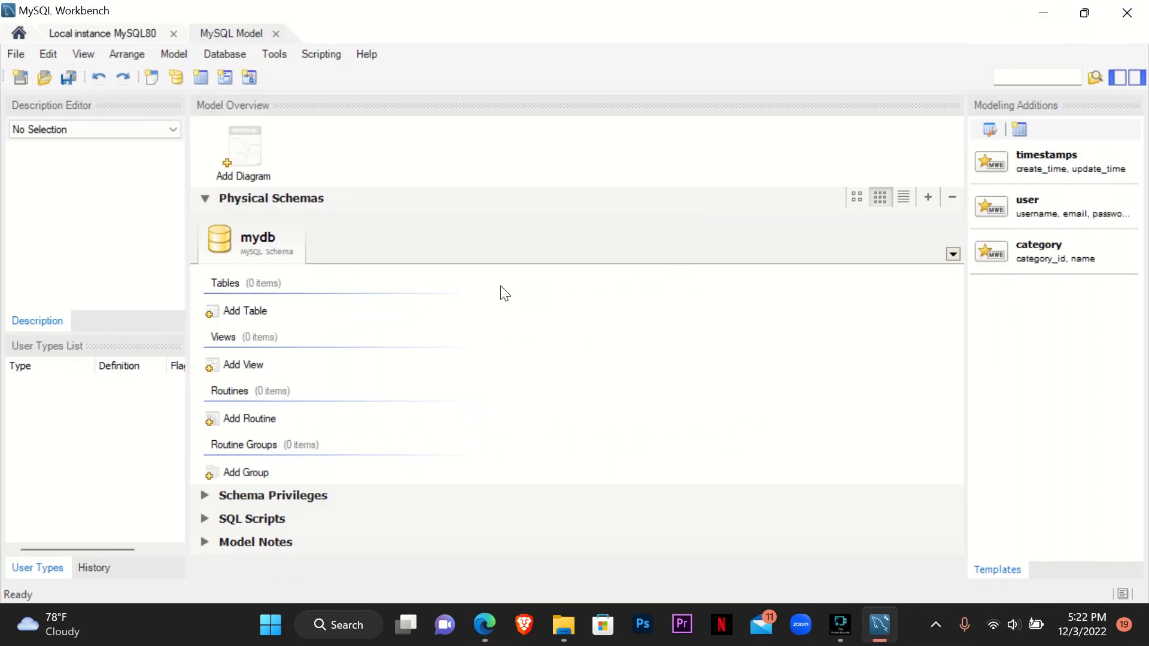
{"action": "double_click", "coordinate": [264, 238]}
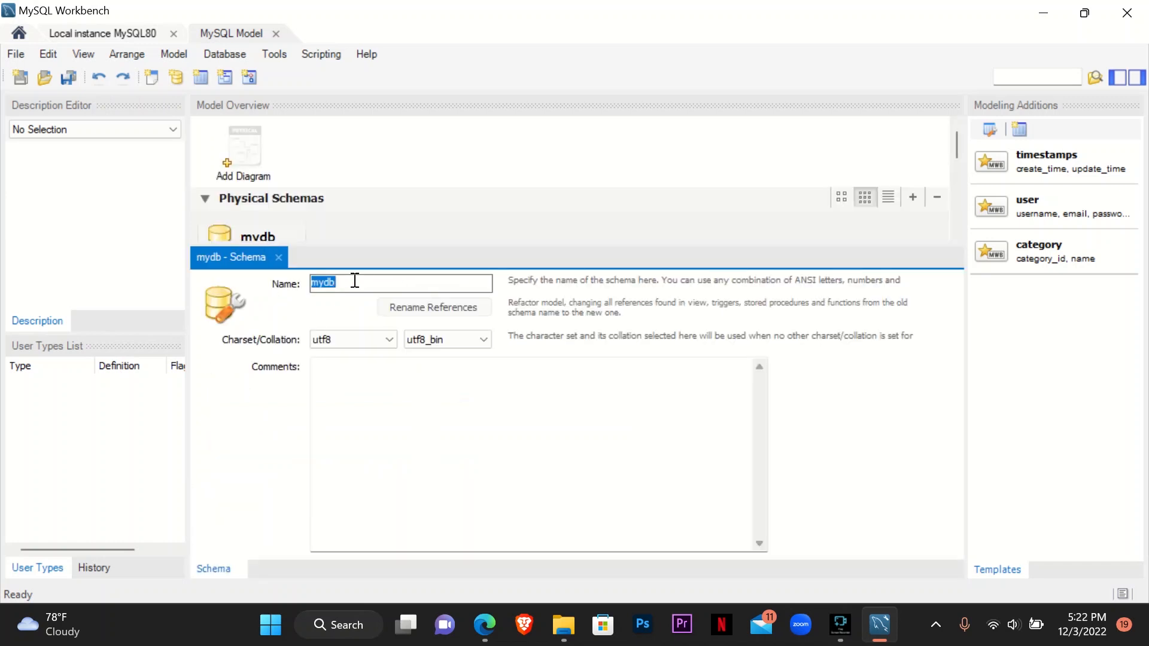
{"action": "type", "text": "exam_marks_db"}
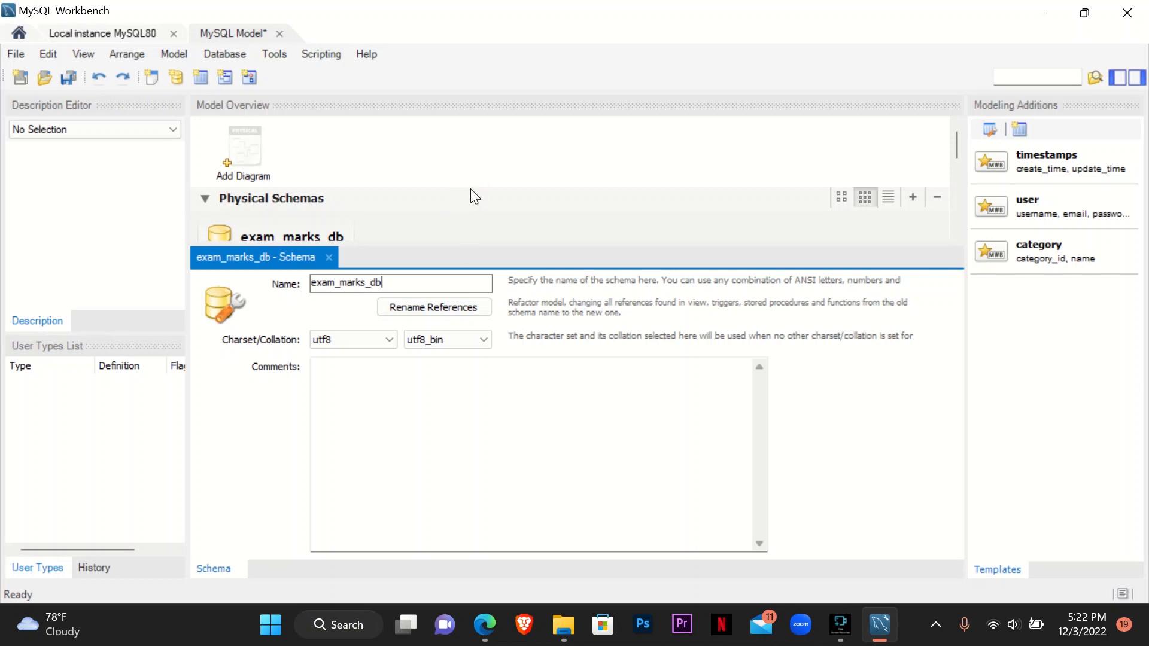
{"action": "left_click", "coordinate": [457, 154]}
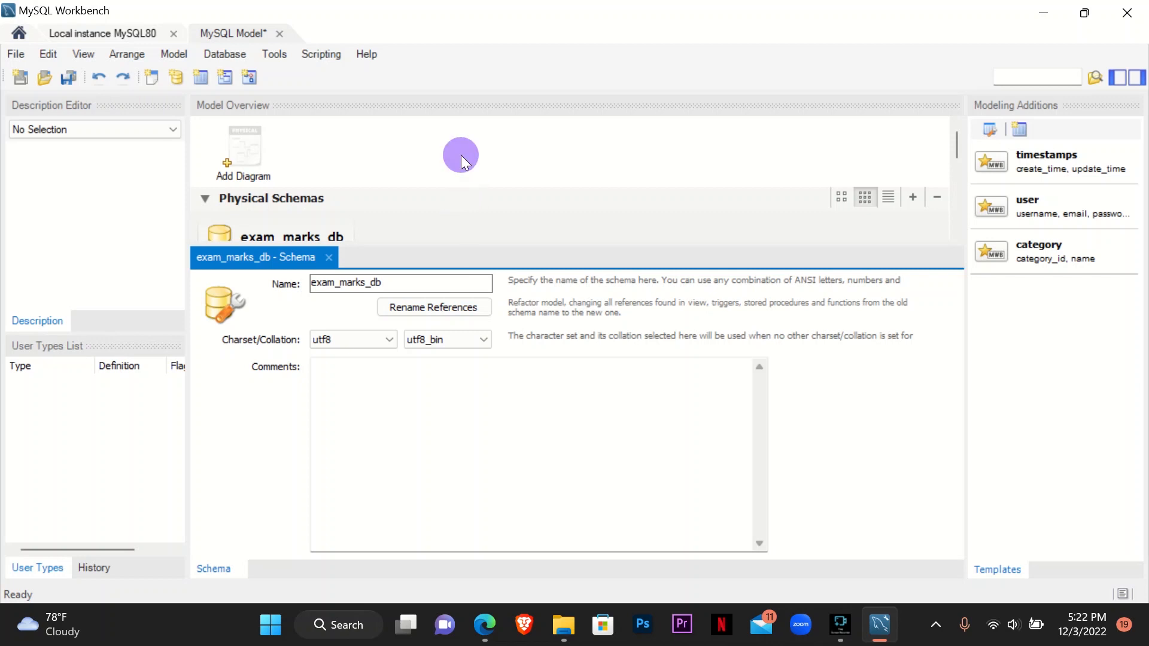
- Add an EER diagram to the model and place a new table named student on it, following question 02 of the PDF
{"action": "double_click", "coordinate": [254, 160]}
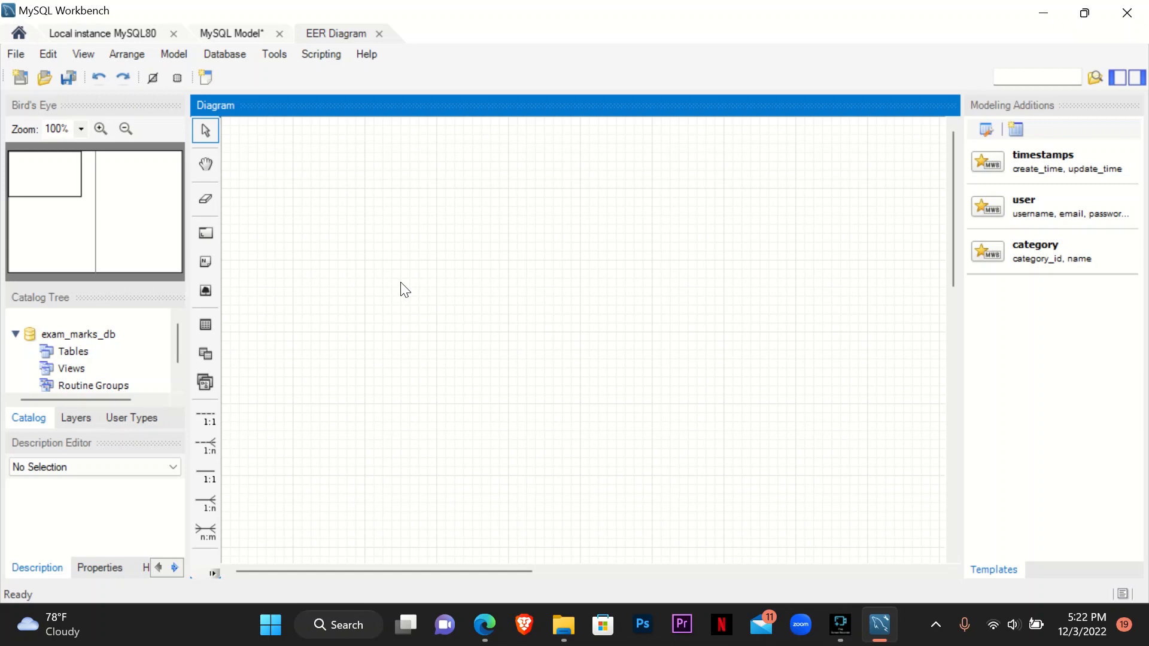
{"action": "left_click", "coordinate": [484, 625]}
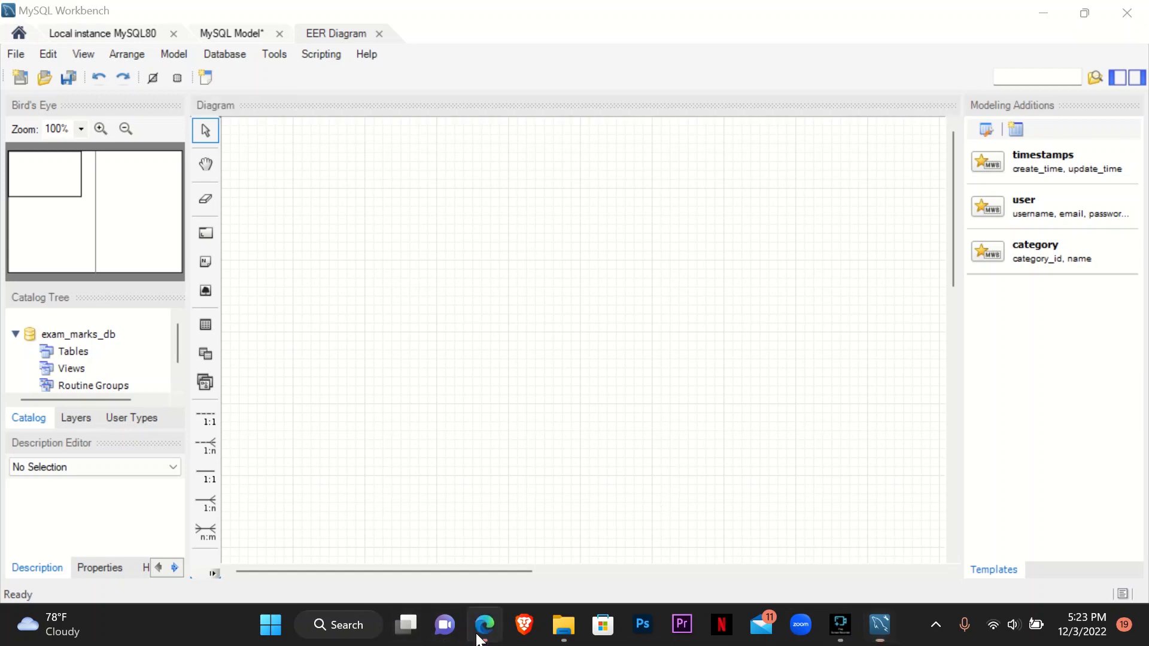
{"action": "left_click_drag", "start_coordinate": [304, 263], "coordinate": [409, 292]}
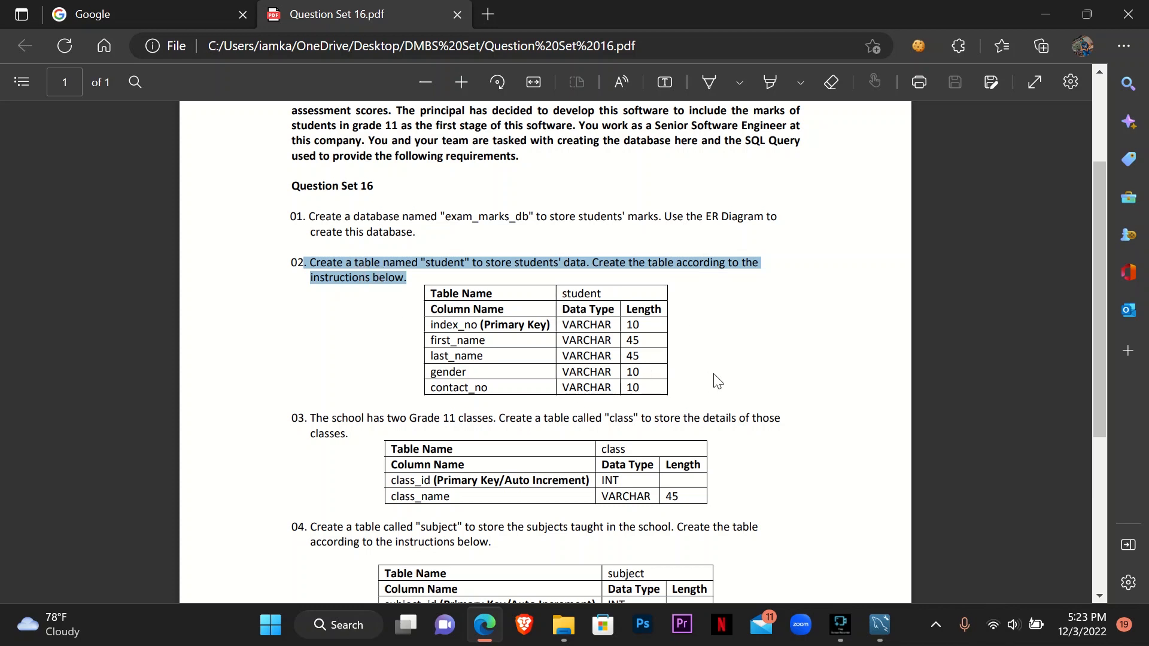
{"action": "left_click", "coordinate": [361, 268]}
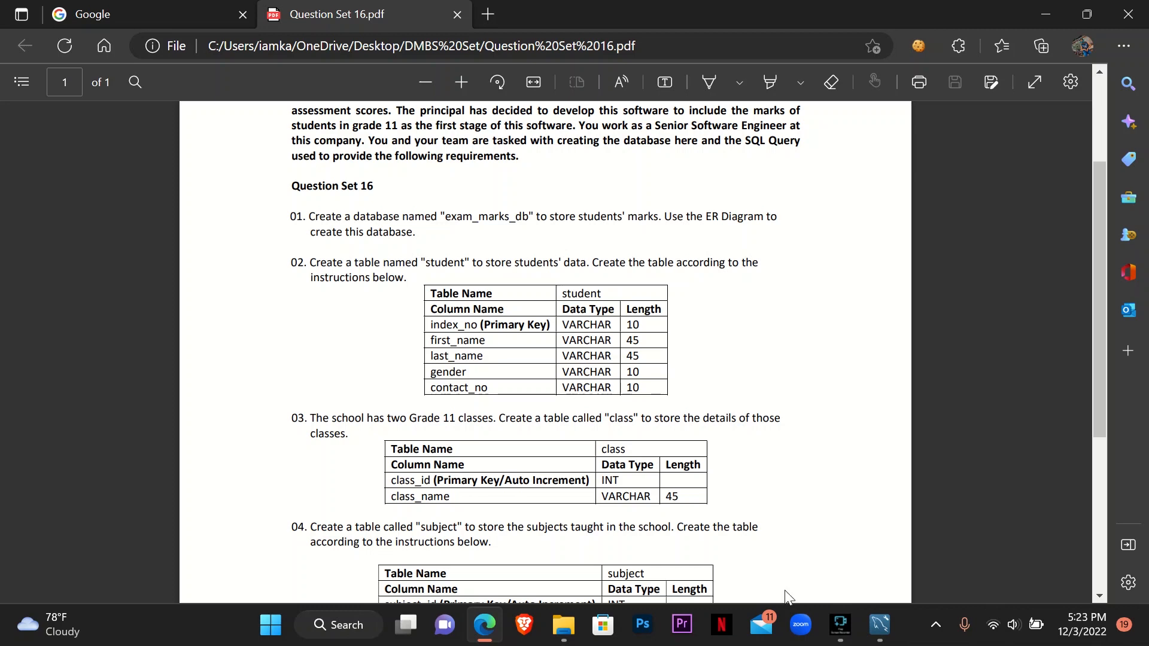
{"action": "left_click", "coordinate": [879, 626]}
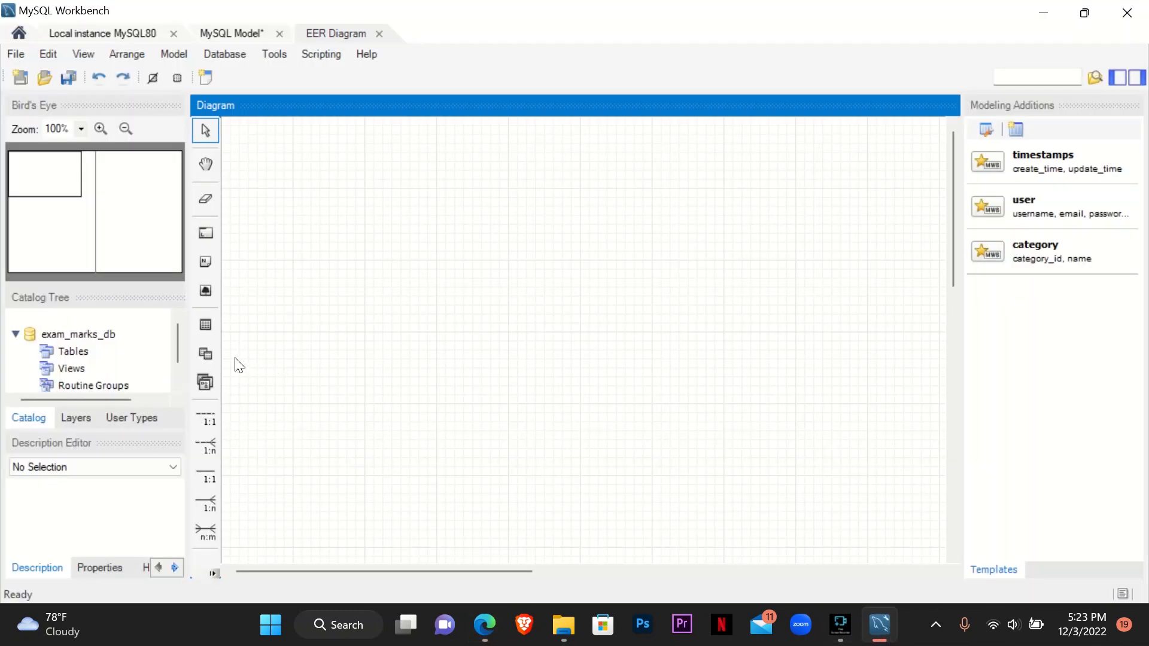
{"action": "left_click", "coordinate": [207, 325]}
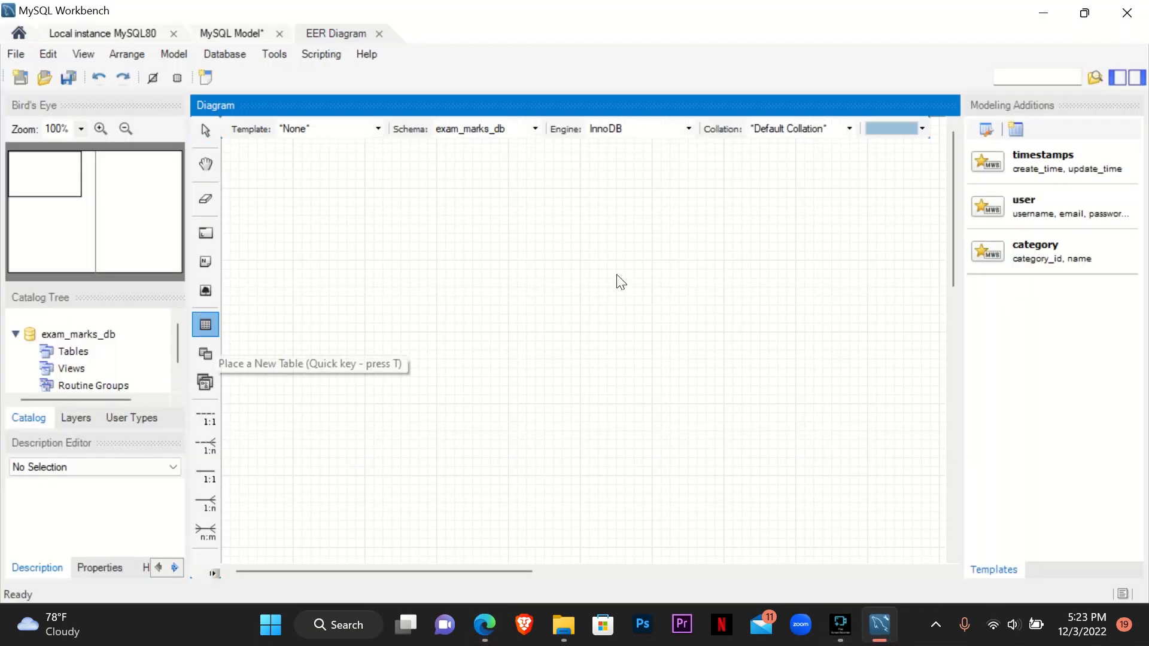
{"action": "left_click", "coordinate": [514, 264]}
{"action": "double_click", "coordinate": [561, 278]}
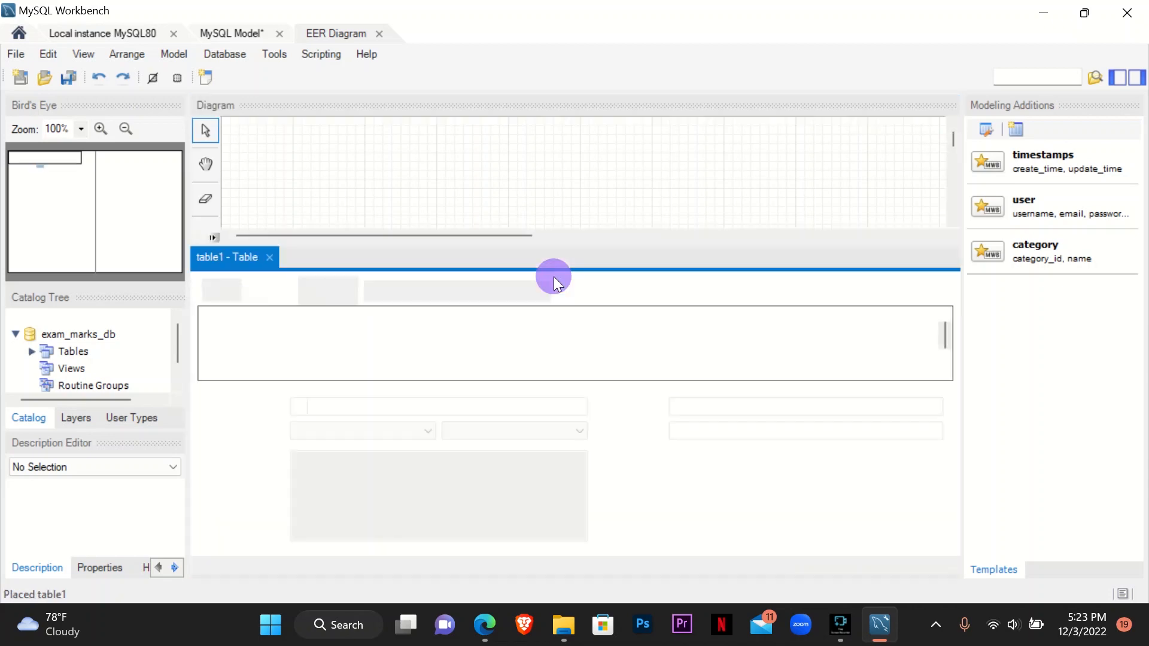
{"action": "type", "text": "student"}
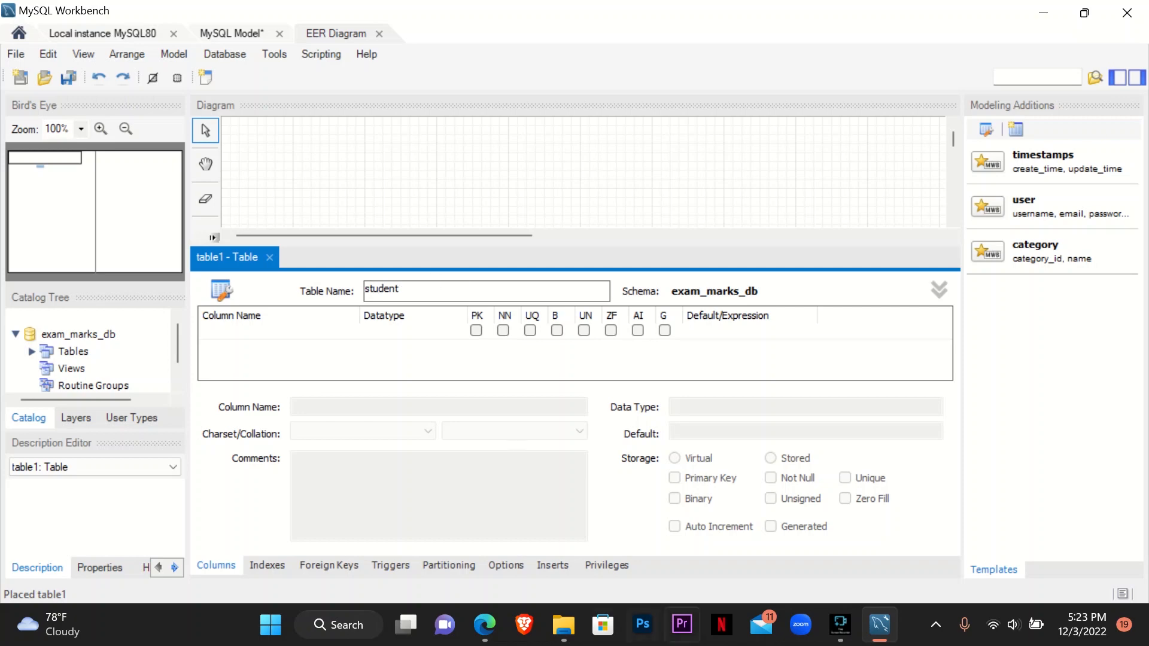
- Add index_no as the student table's first column and primary key, checking the column specification in the PDF
{"action": "left_click", "coordinate": [485, 625]}
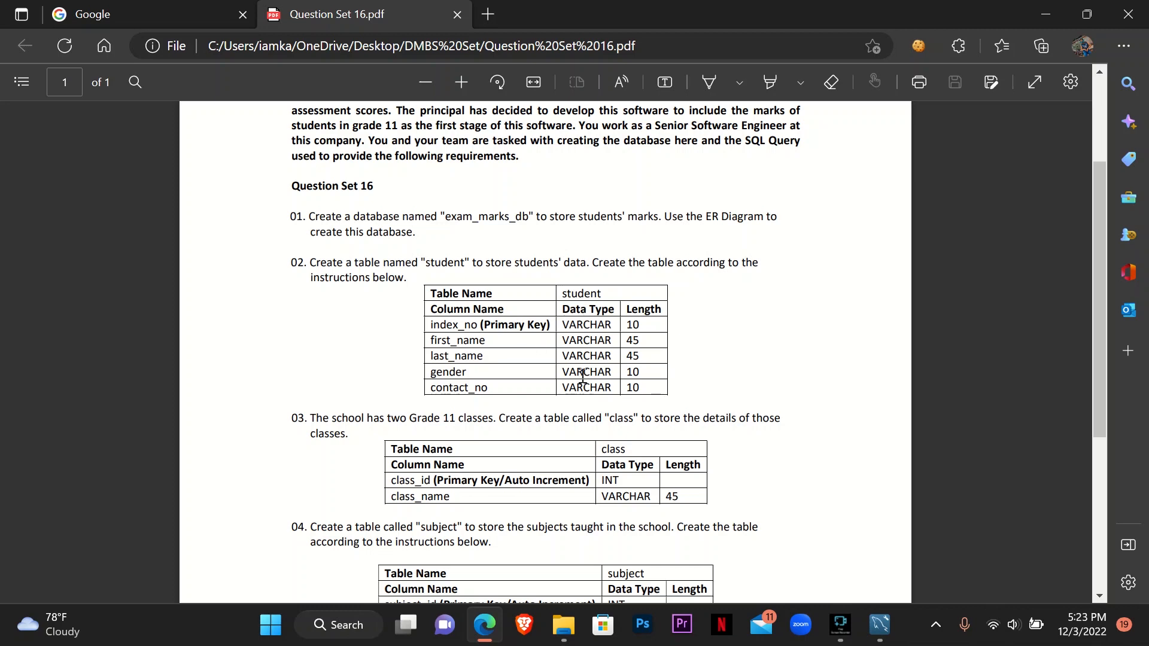
{"action": "mouse_move", "coordinate": [874, 631]}
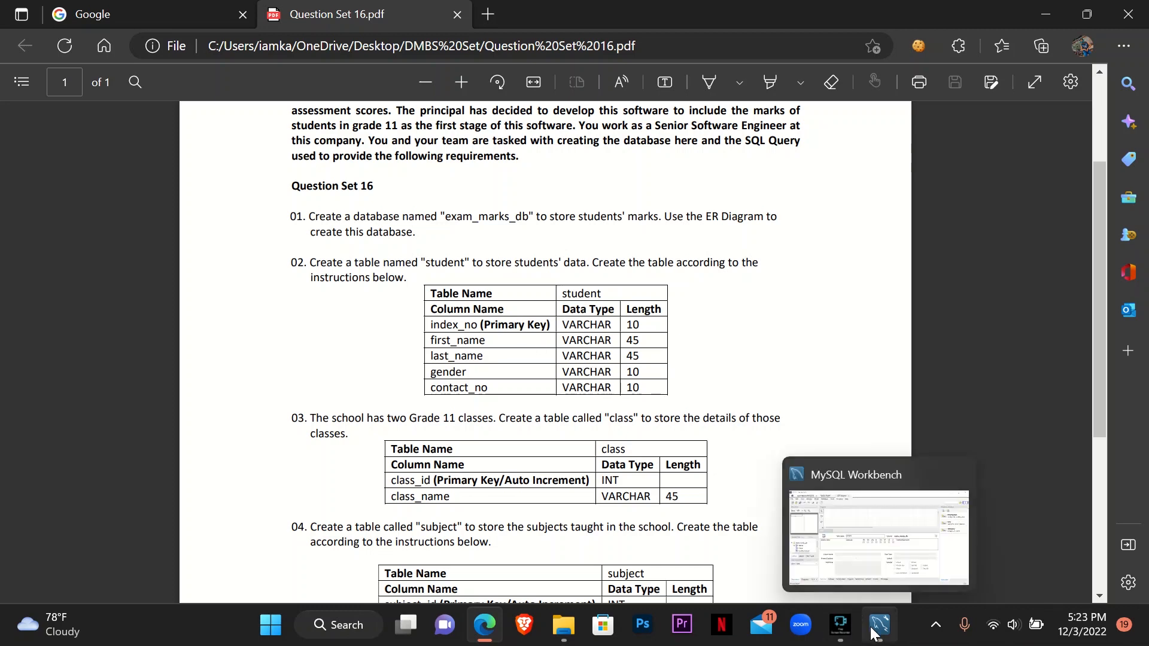
{"action": "left_click", "coordinate": [875, 631]}
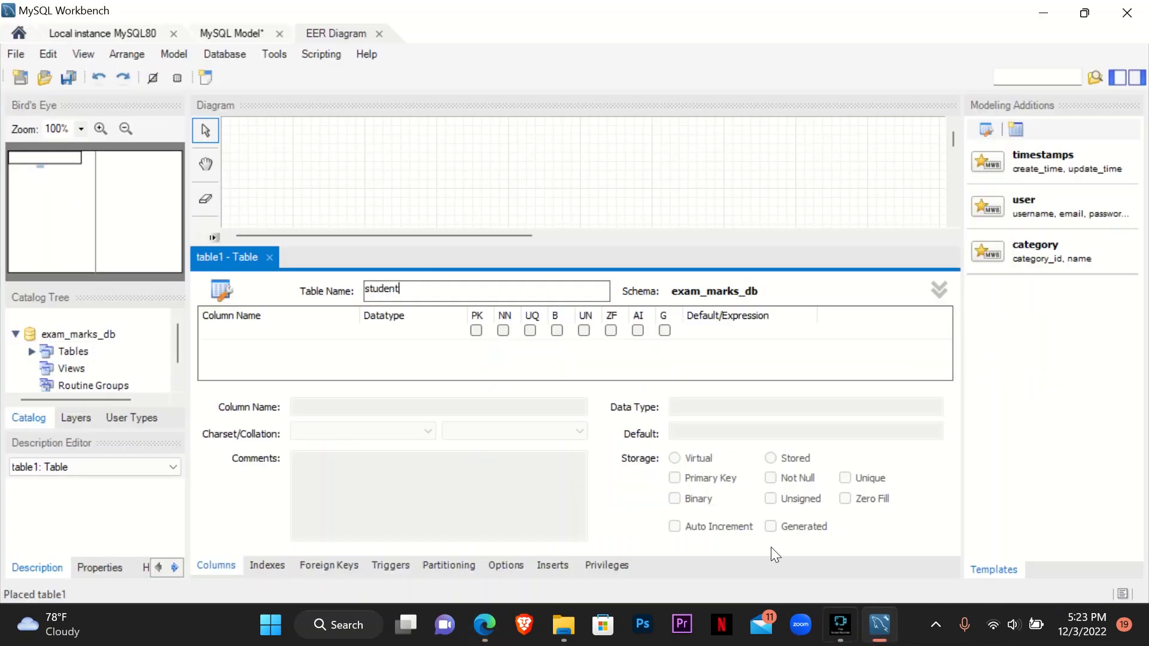
{"action": "left_click", "coordinate": [269, 339]}
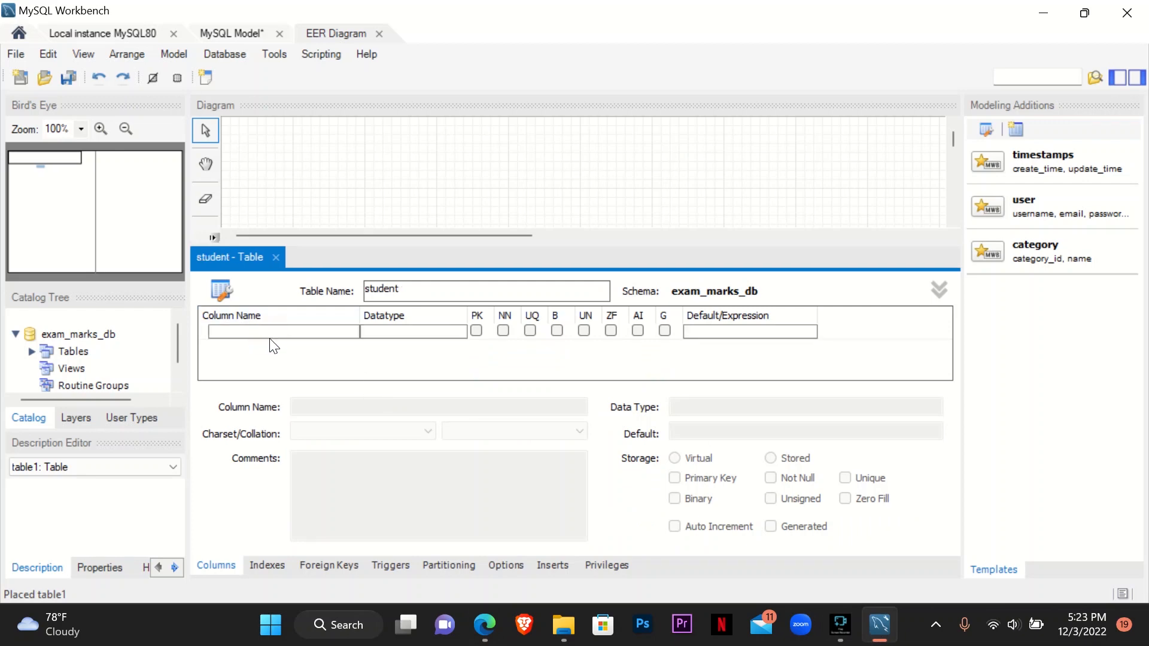
{"action": "double_click", "coordinate": [256, 333]}
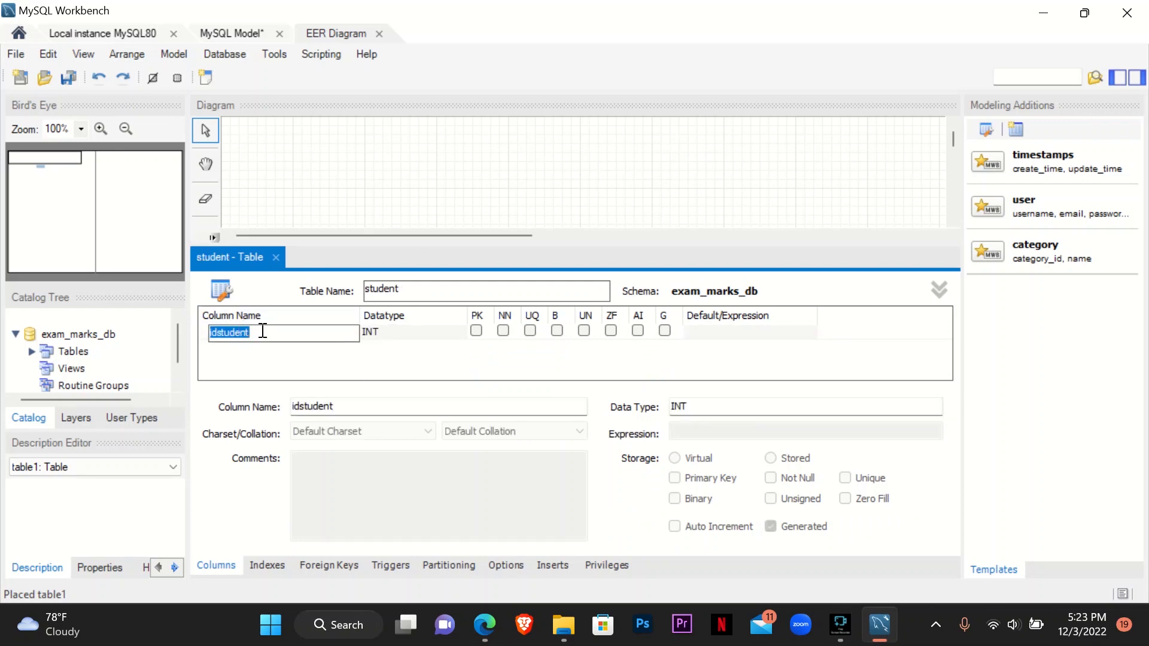
{"action": "type", "text": "index_no"}
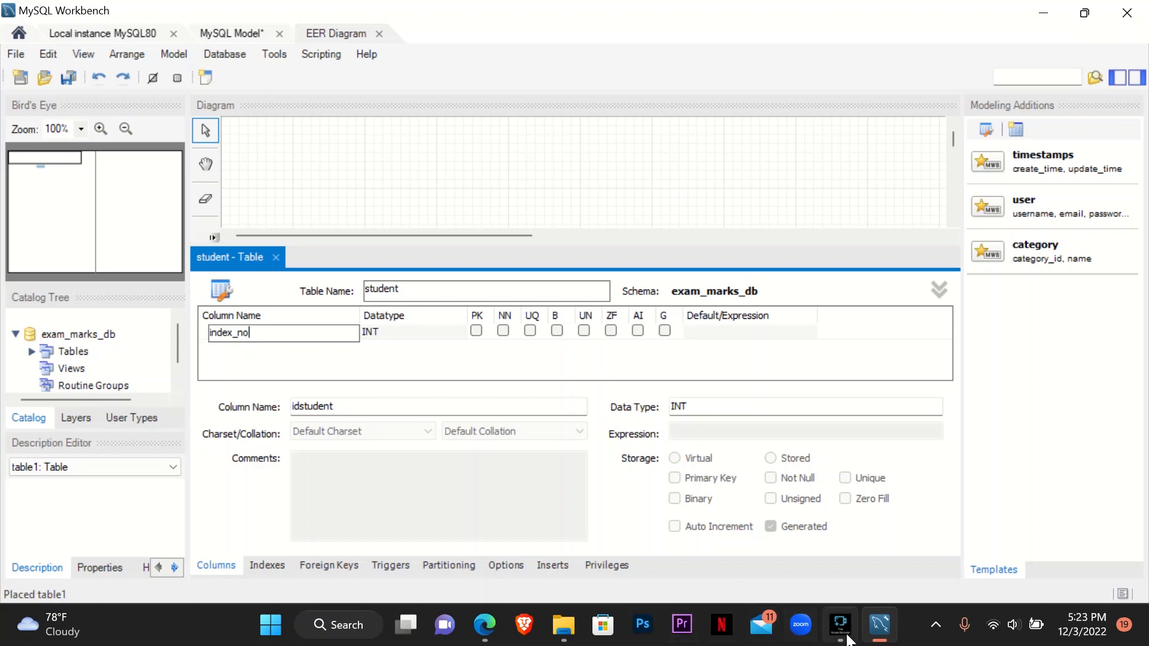
{"action": "left_click", "coordinate": [885, 637]}
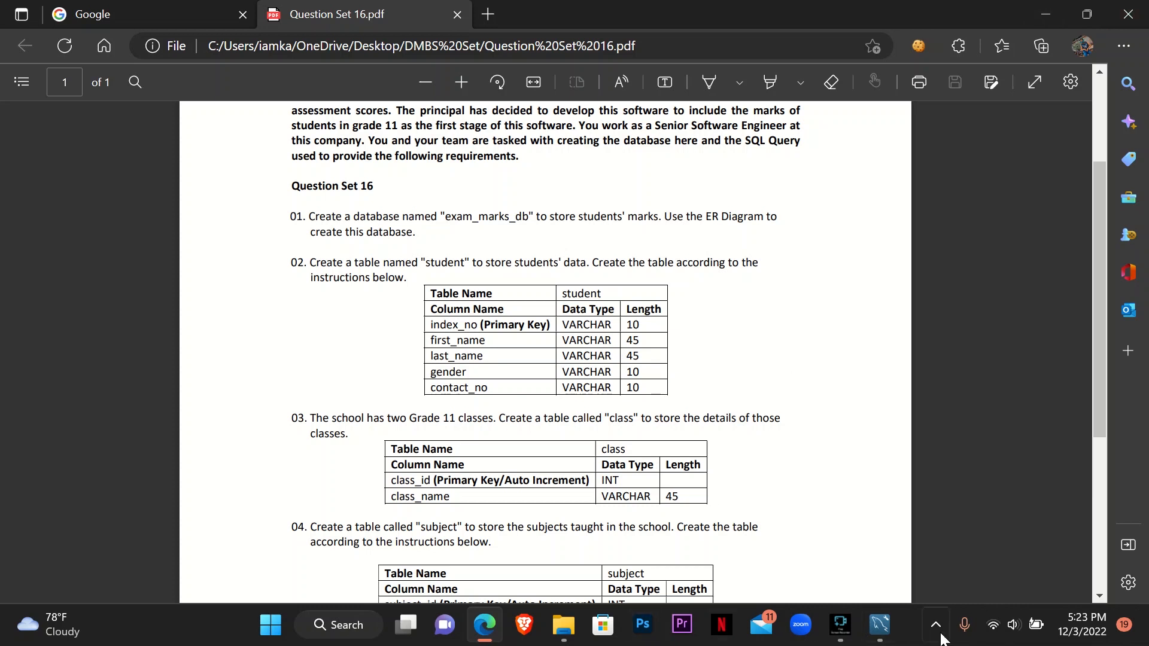
{"action": "left_click", "coordinate": [874, 638]}
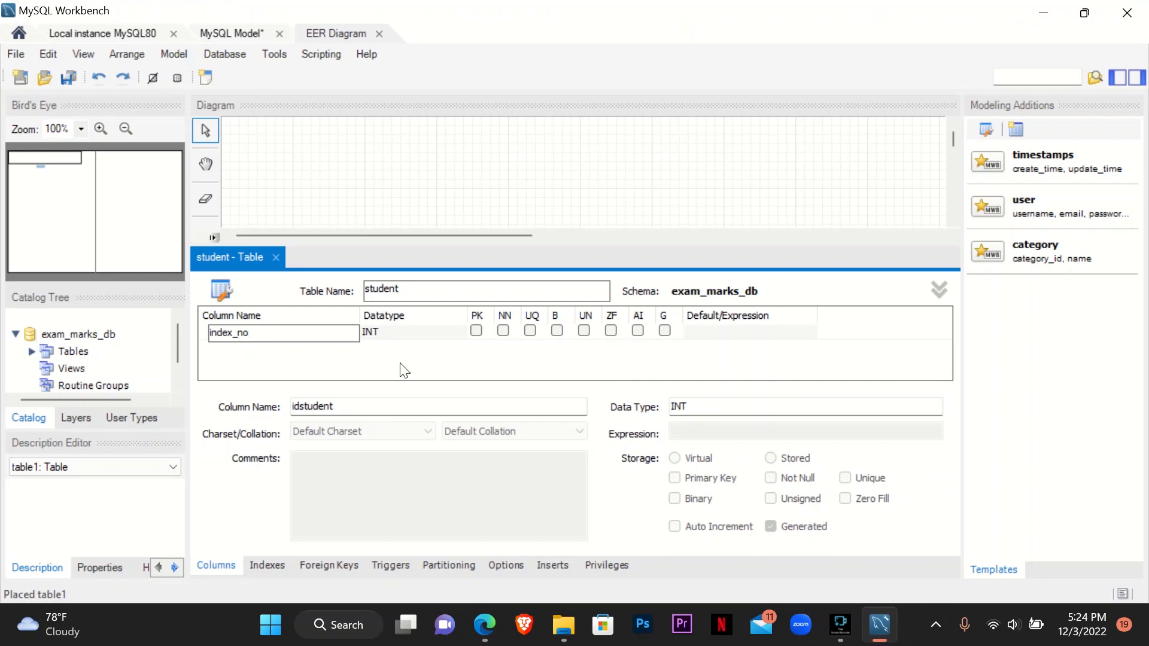
{"action": "left_click", "coordinate": [391, 351]}
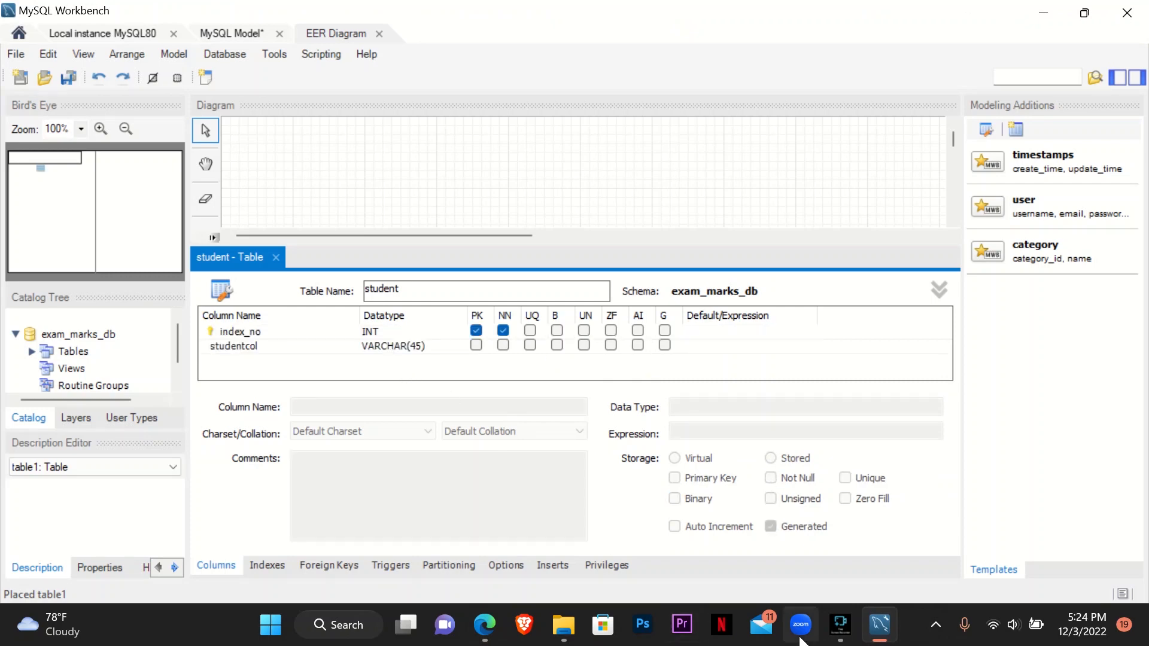
- Check the PDF for the next column and add first_name as VARCHAR(45) to the student table
{"action": "left_click", "coordinate": [485, 625]}
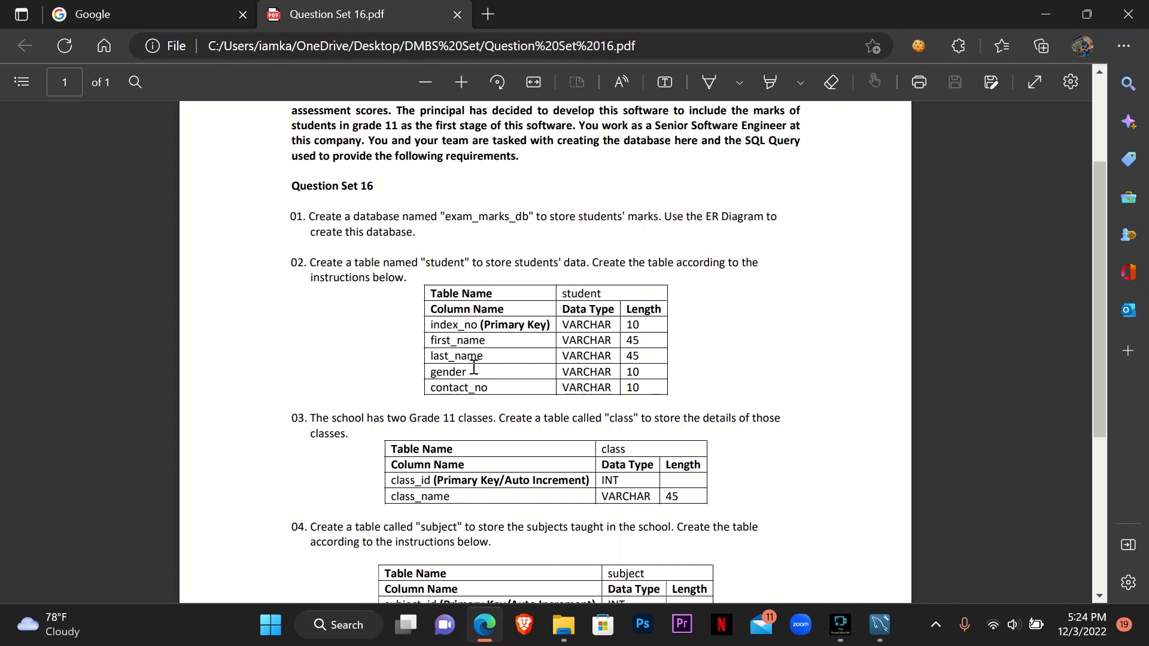
{"action": "left_click", "coordinate": [1045, 13]}
{"action": "double_click", "coordinate": [254, 347]}
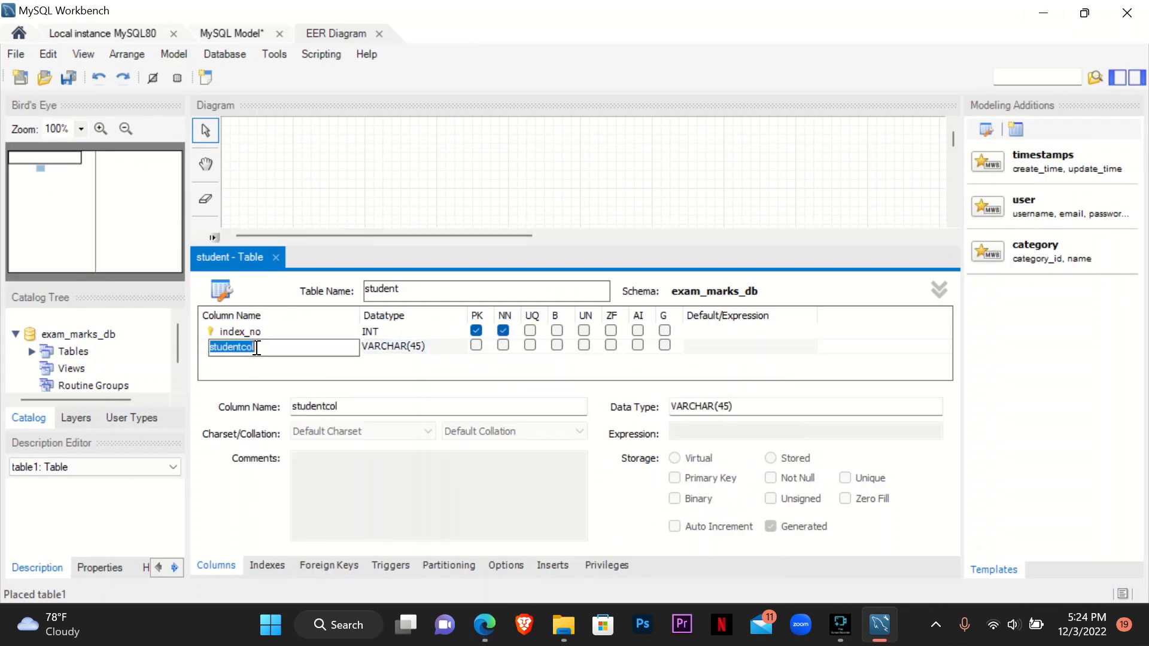
{"action": "type", "text": "first_name"}
{"action": "key", "text": "Return"}
- Add a last_name column with datatype VARCHAR(45) to the student table
{"action": "double_click", "coordinate": [259, 359]}
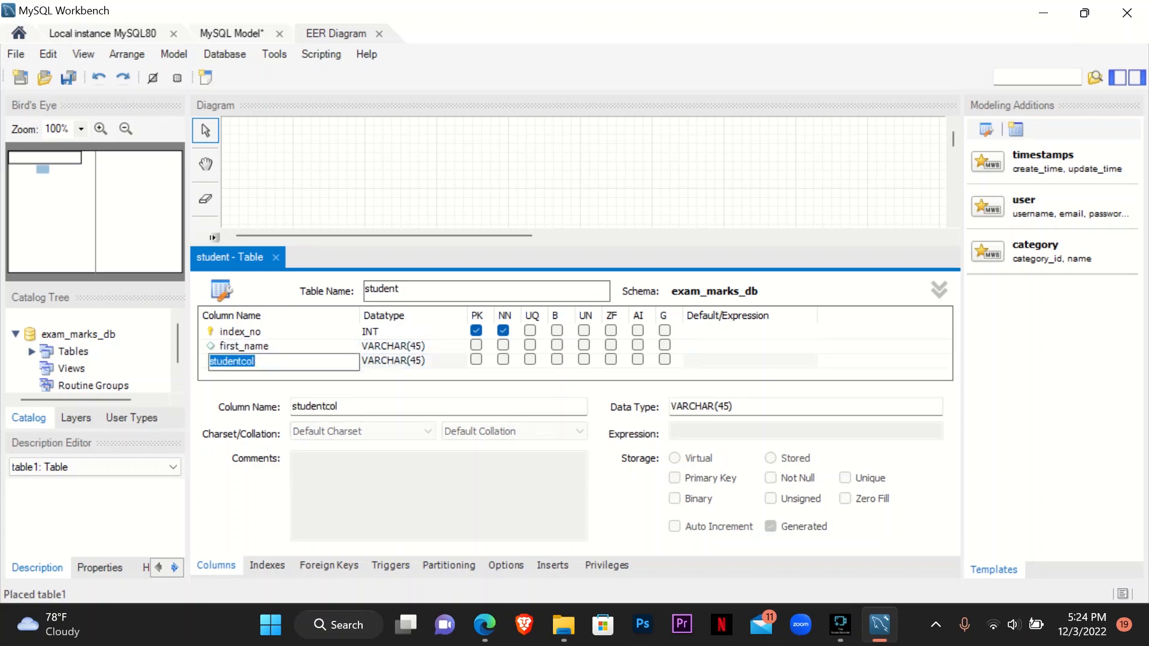
{"action": "type", "text": "last_name"}
{"action": "left_click", "coordinate": [385, 365]}
- Add a gender column with datatype VARCHAR(10) to the student table
{"action": "scroll", "coordinate": [361, 350], "scroll_direction": "down", "scroll_amount": 1}
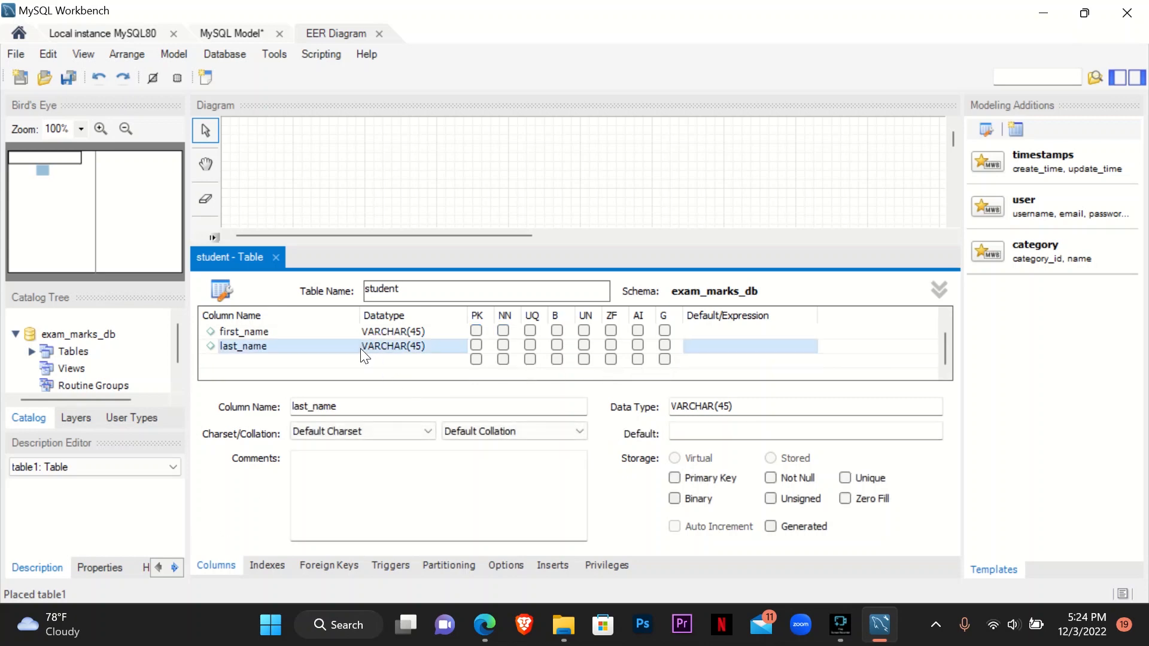
{"action": "double_click", "coordinate": [292, 359]}
{"action": "type", "text": "g"}
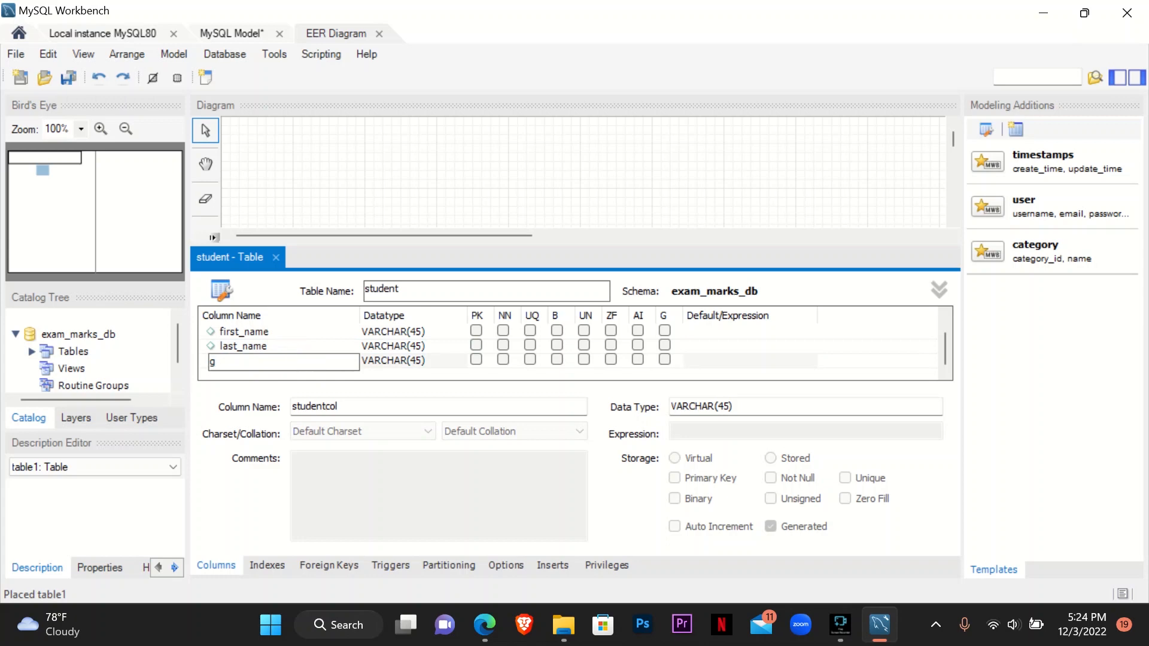
{"action": "type", "text": "ender"}
{"action": "left_click", "coordinate": [417, 364]}
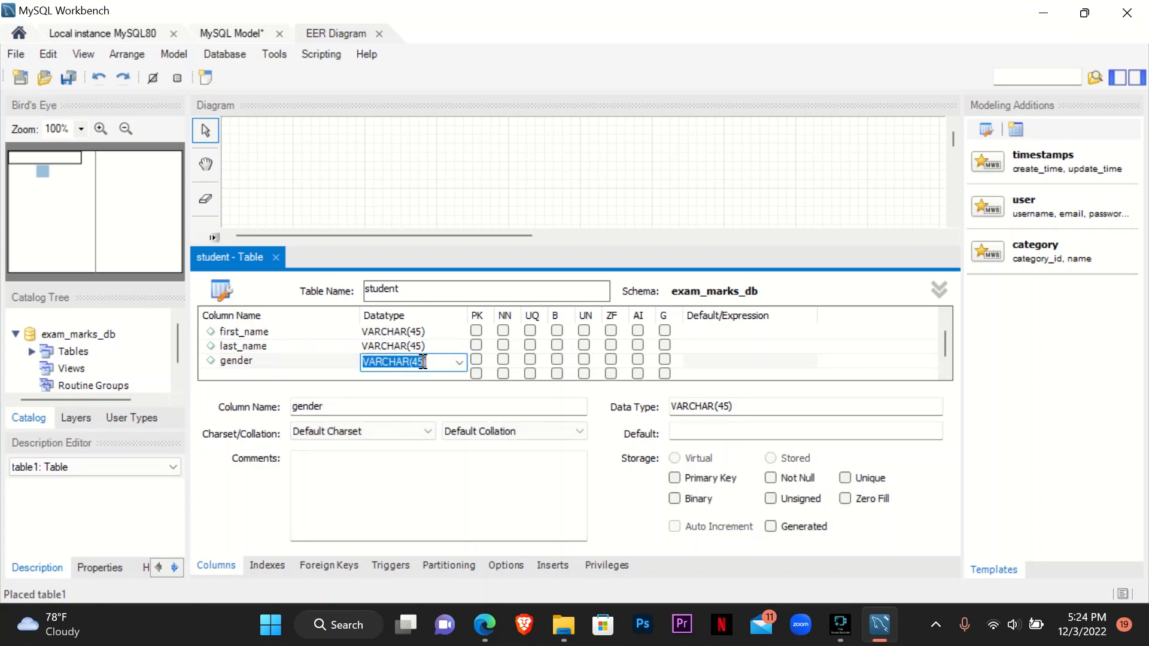
{"action": "left_click", "coordinate": [422, 361]}
{"action": "key", "text": "BackSpace"}
{"action": "key", "text": "BackSpace"}
{"action": "type", "text": "10"}
- Add a contact_no column to the student table and set its datatype to VARCHAR(10)
{"action": "left_click", "coordinate": [271, 374]}
{"action": "type", "text": "contact_no"}
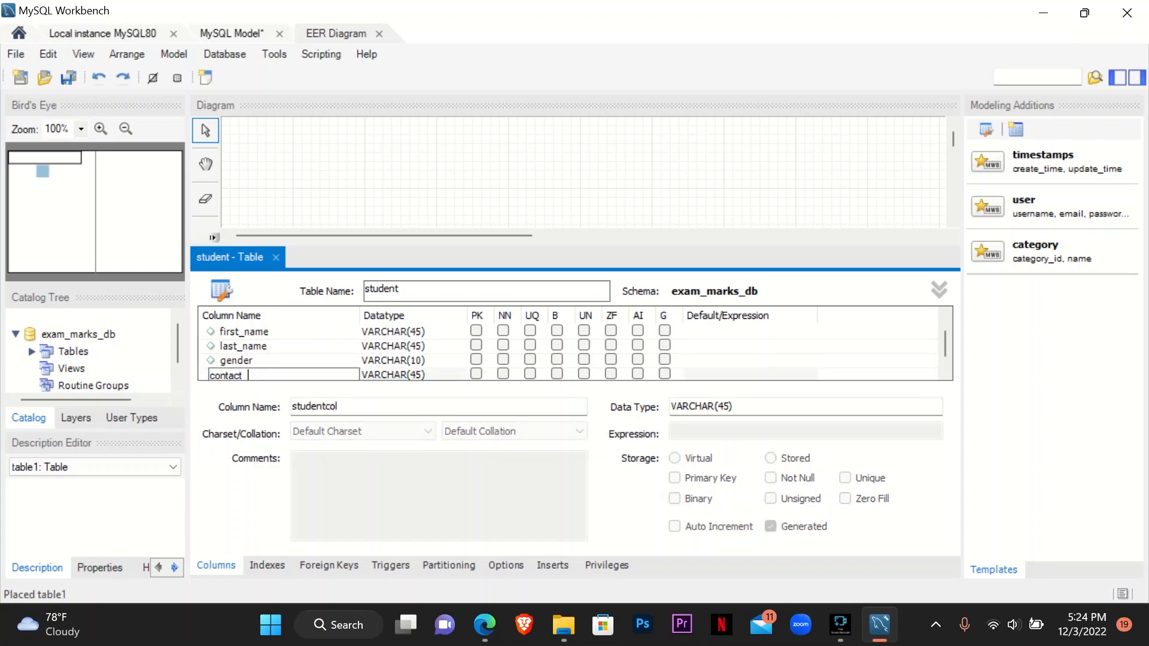
{"action": "left_click", "coordinate": [419, 376]}
{"action": "left_click", "coordinate": [418, 358]}
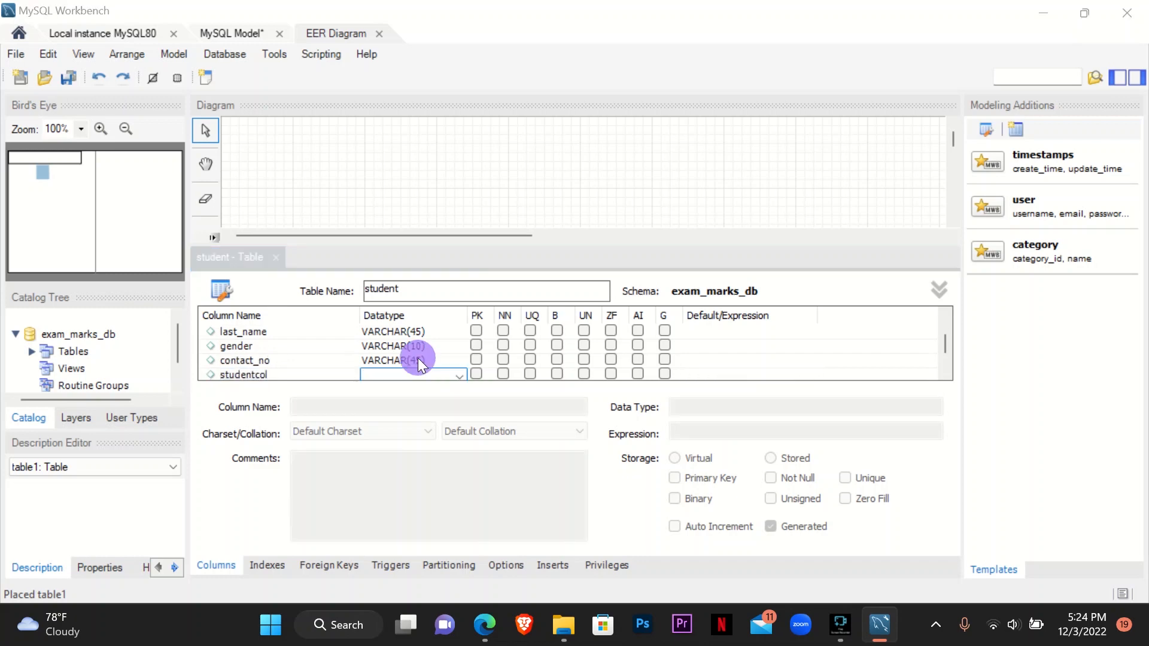
{"action": "left_click", "coordinate": [685, 350]}
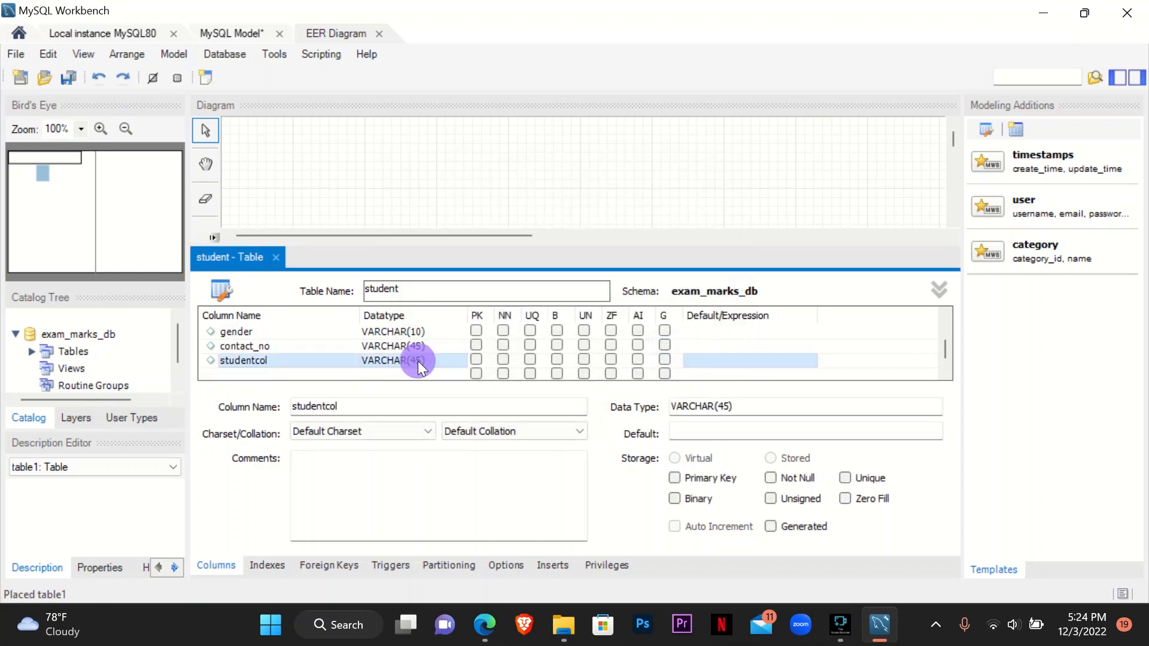
{"action": "left_click", "coordinate": [417, 361]}
{"action": "left_click", "coordinate": [419, 348]}
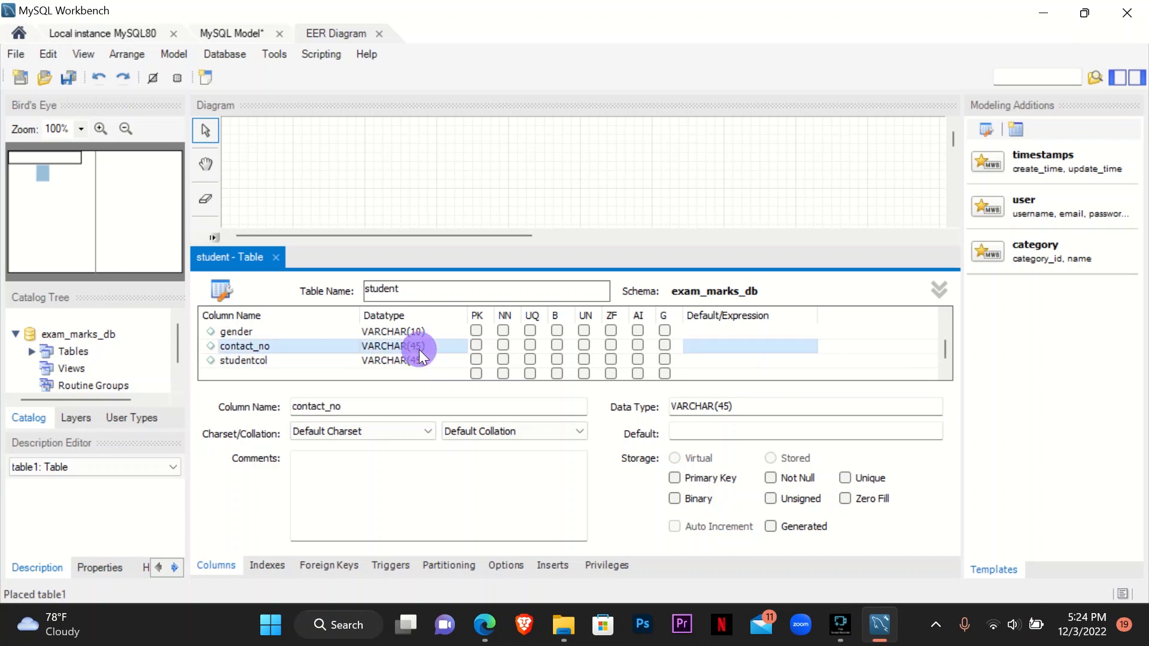
{"action": "left_click", "coordinate": [419, 348]}
{"action": "left_click", "coordinate": [421, 351]}
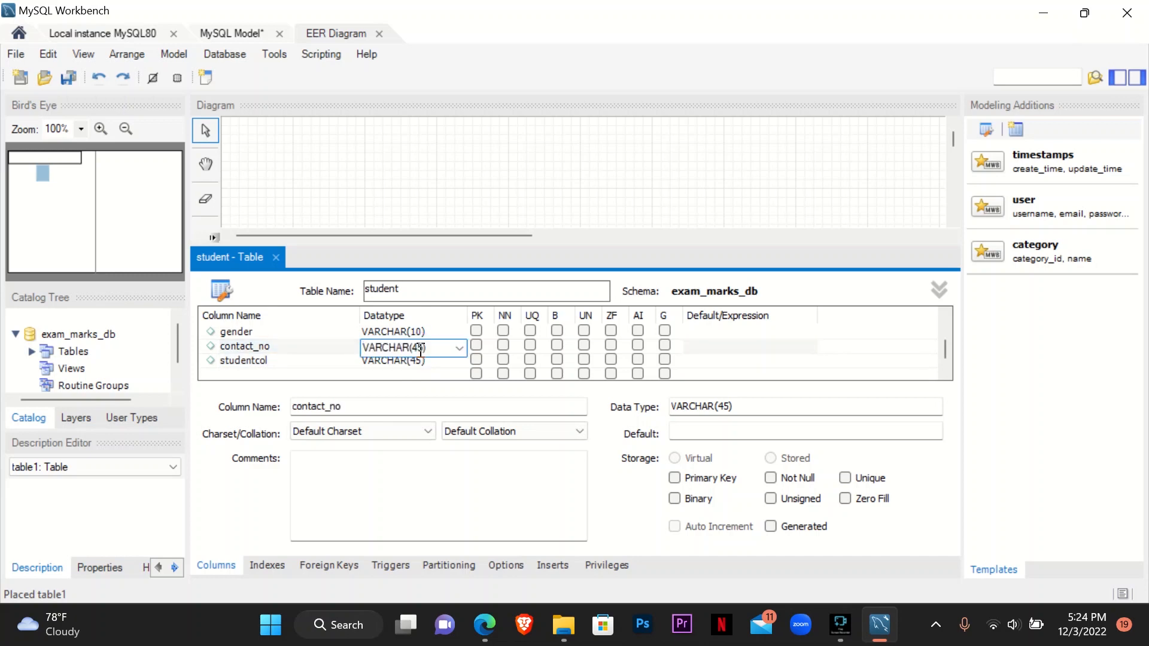
{"action": "key", "text": "BackSpace"}
{"action": "key", "text": "BackSpace"}
{"action": "type", "text": "10"}
- Delete the stray studentcol column from the student table and review the remaining columns
{"action": "right_click", "coordinate": [314, 362]}
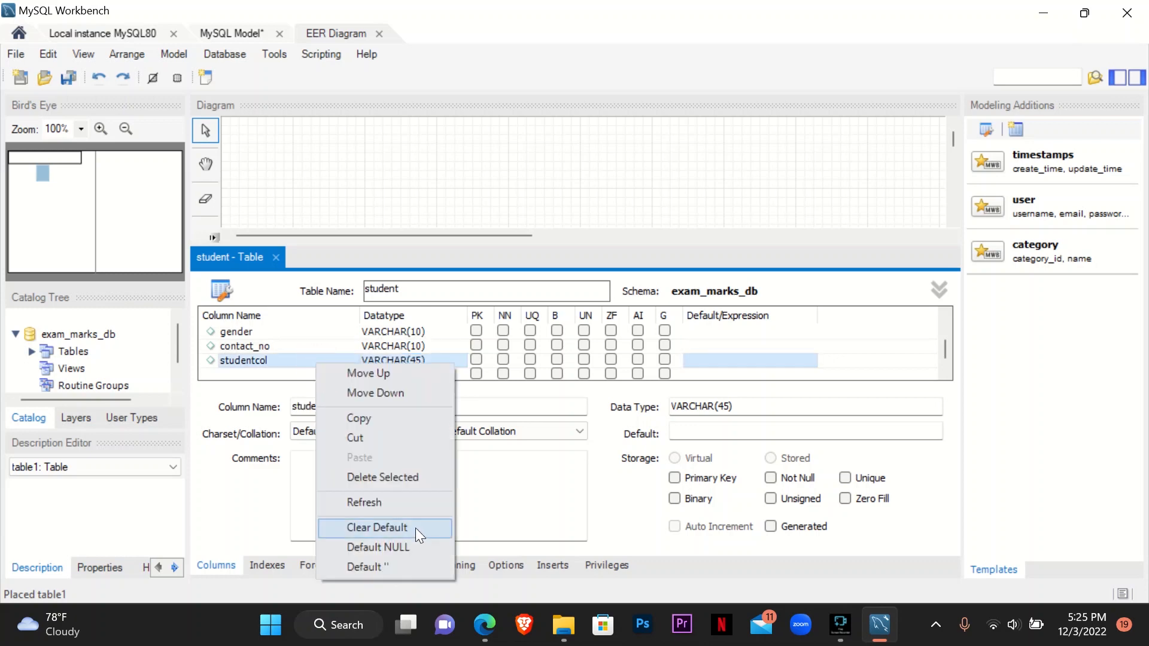
{"action": "left_click", "coordinate": [400, 480]}
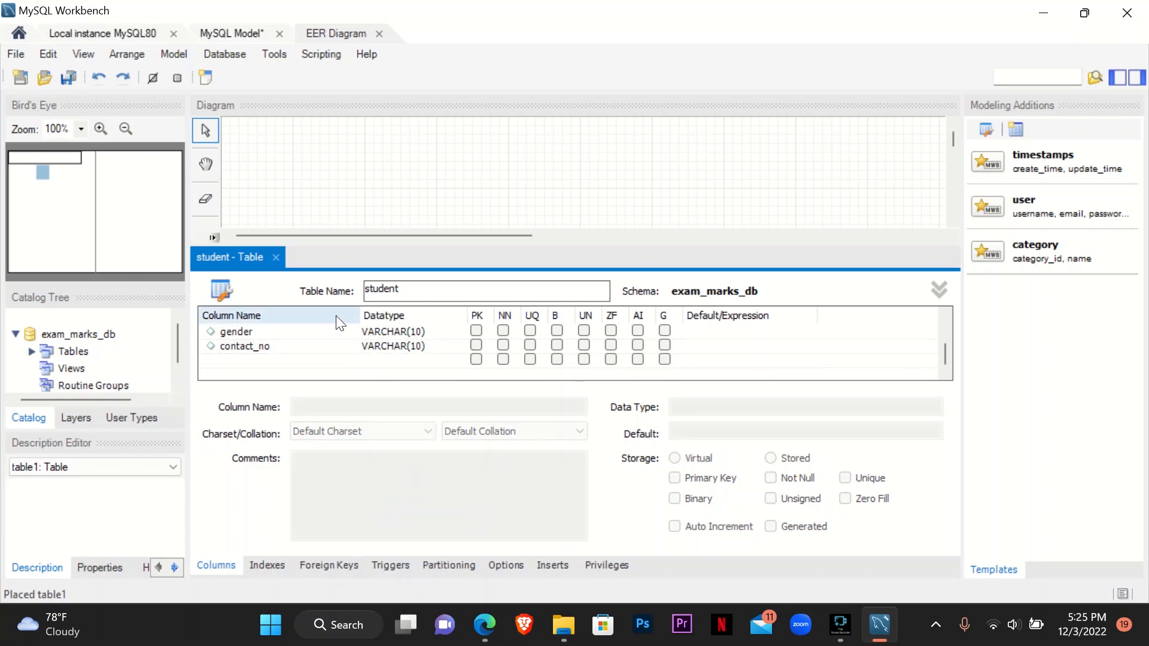
{"action": "scroll", "coordinate": [497, 363], "scroll_direction": "up", "scroll_amount": 1}
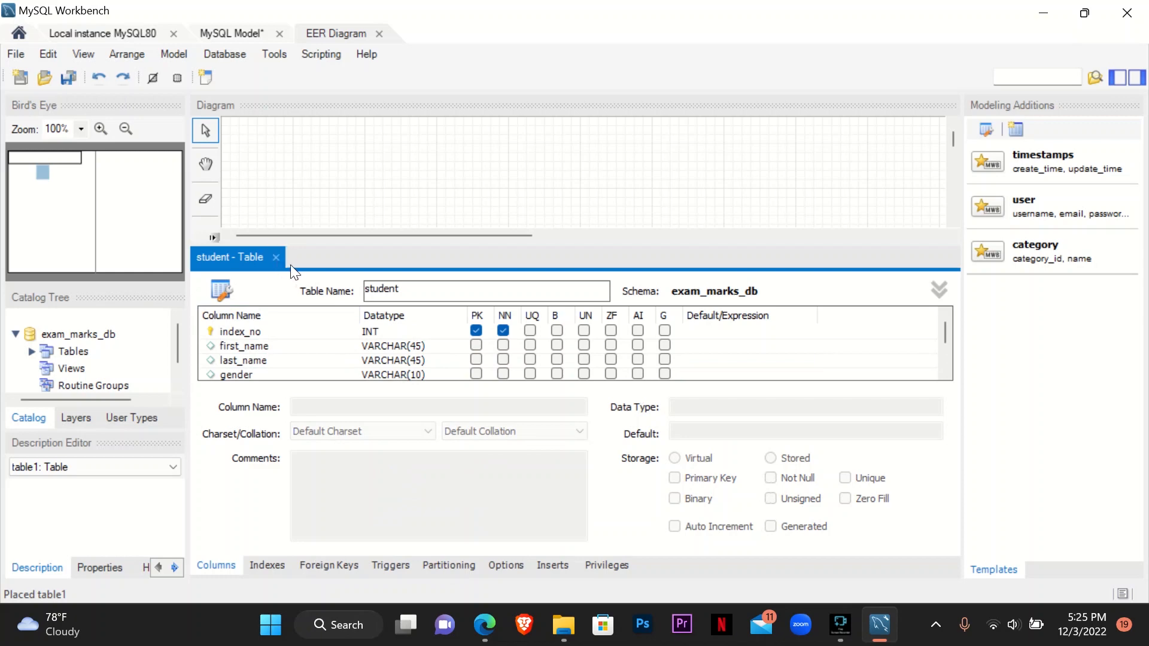
- Close the student table editor and move the student table to the upper-left area of the diagram
{"action": "left_click", "coordinate": [276, 257]}
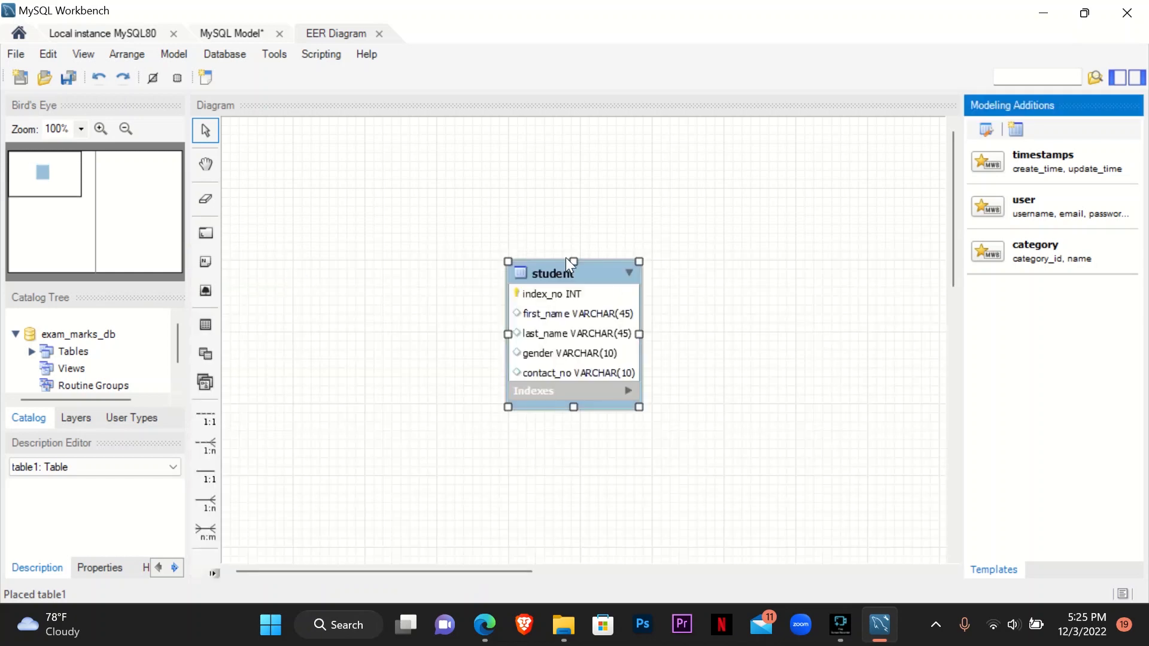
{"action": "left_click_drag", "start_coordinate": [586, 270], "coordinate": [364, 164]}
{"action": "left_click", "coordinate": [601, 325]}
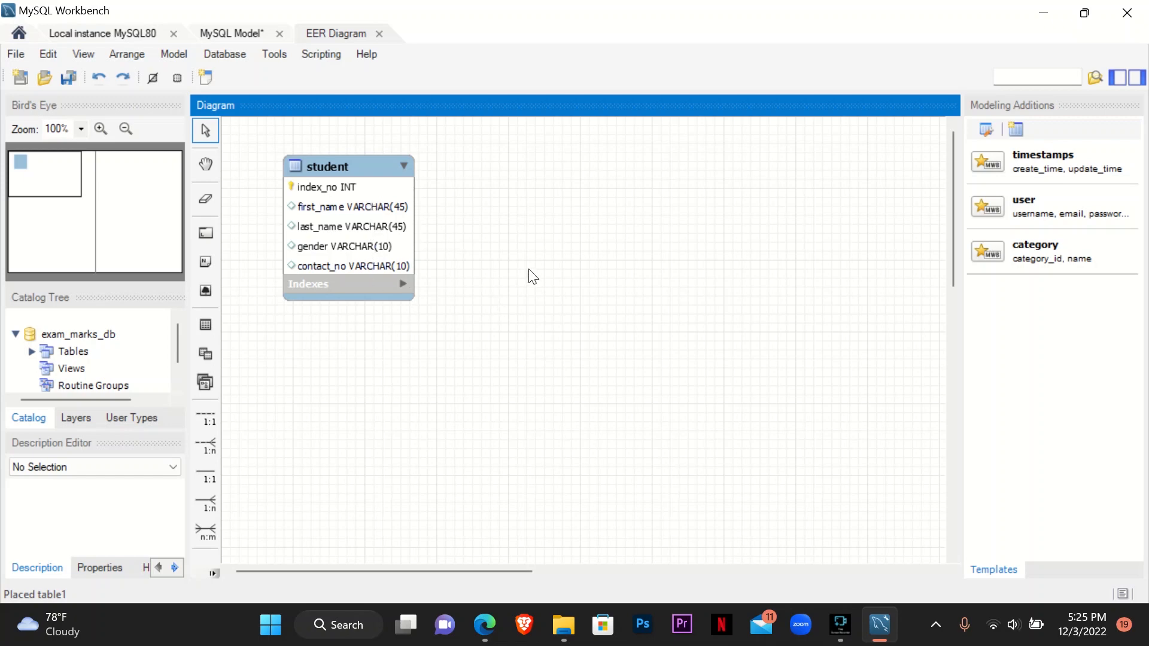
- Read question 03 in the Question Set 16 PDF and place a new table named class on the MySQL Workbench diagram
{"action": "left_click", "coordinate": [500, 633]}
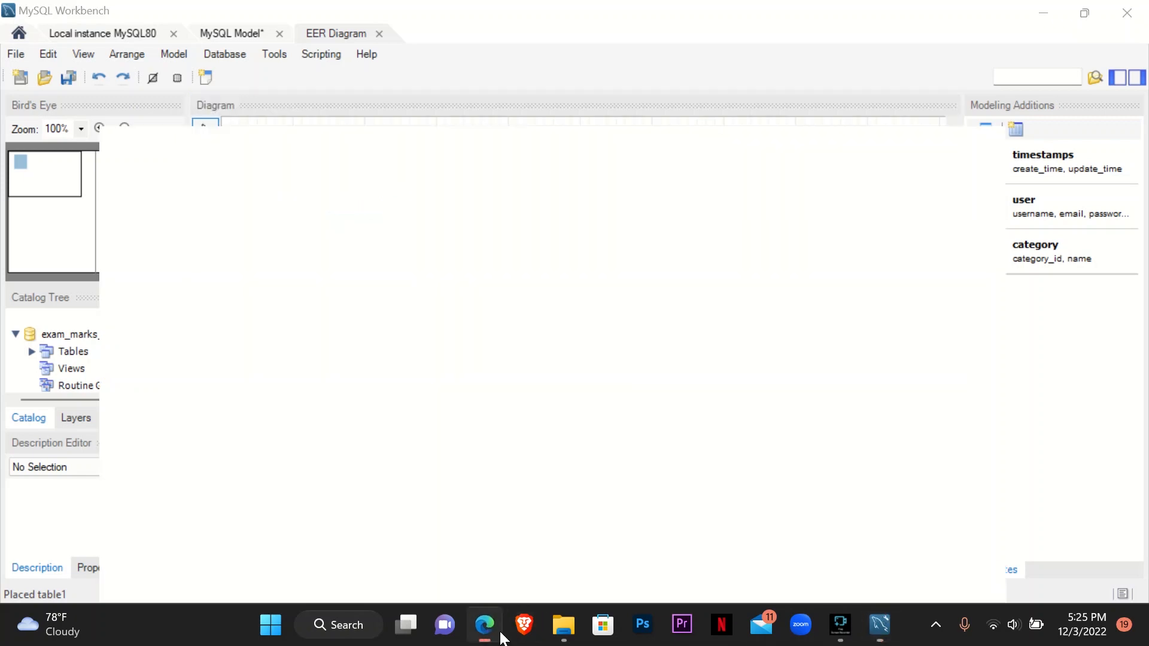
{"action": "scroll", "coordinate": [336, 269], "scroll_direction": "down", "scroll_amount": 4}
{"action": "left_click_drag", "start_coordinate": [310, 257], "coordinate": [346, 272]}
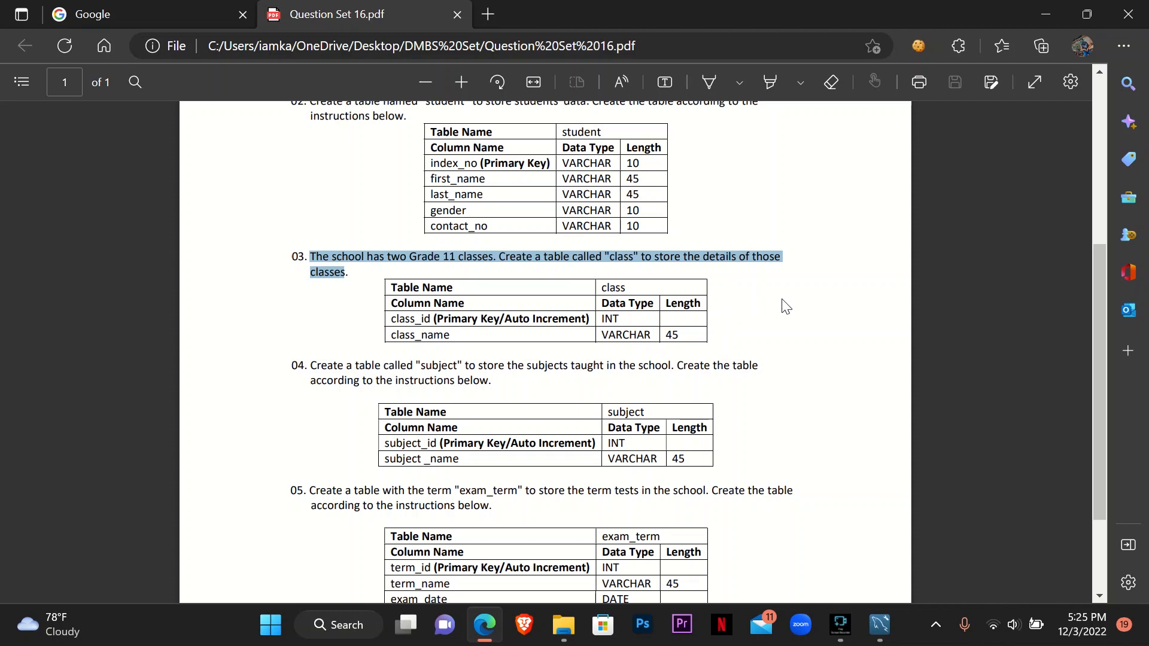
{"action": "left_click", "coordinate": [764, 346]}
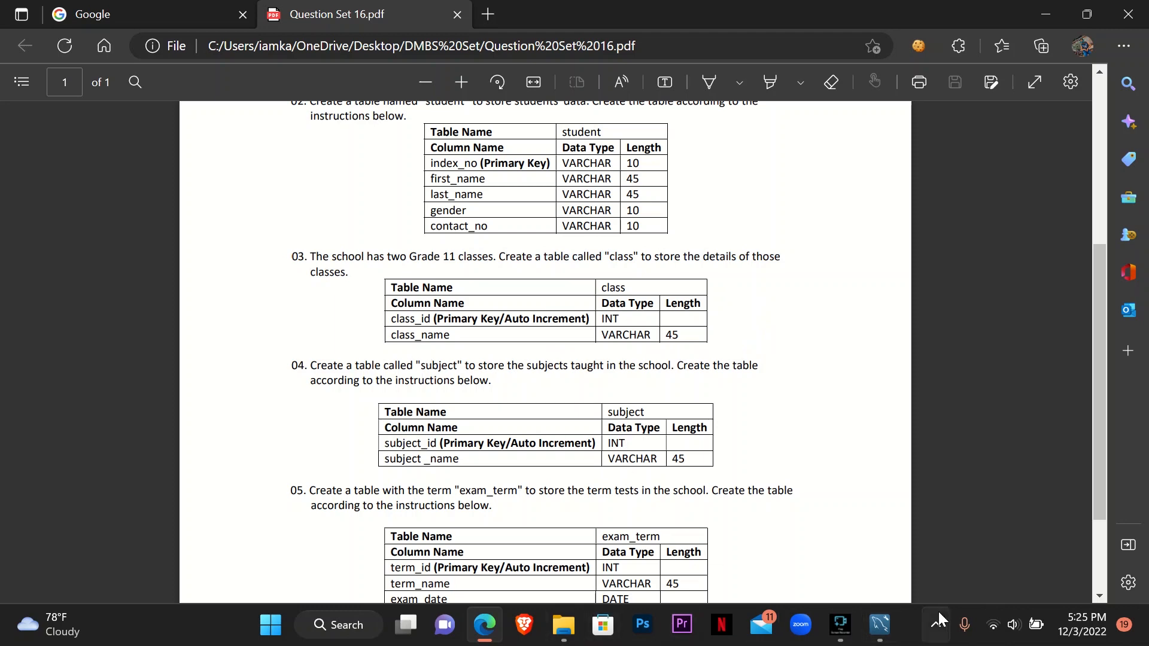
{"action": "left_click", "coordinate": [879, 625]}
{"action": "left_click", "coordinate": [209, 326]}
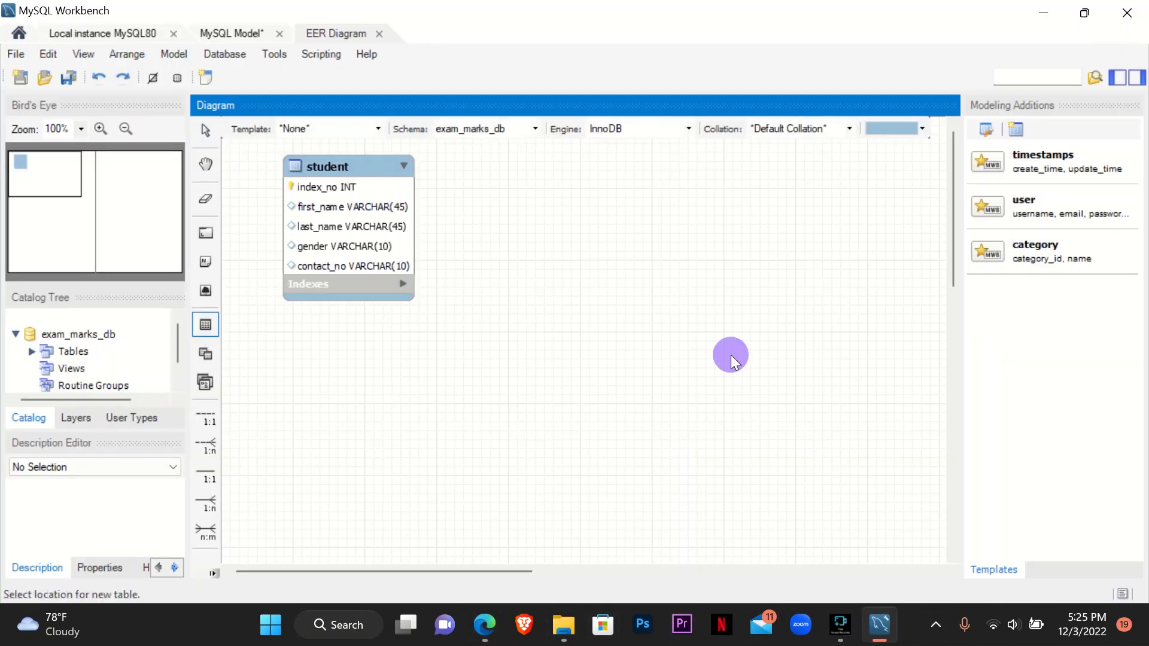
{"action": "left_click", "coordinate": [730, 354]}
{"action": "double_click", "coordinate": [759, 365]}
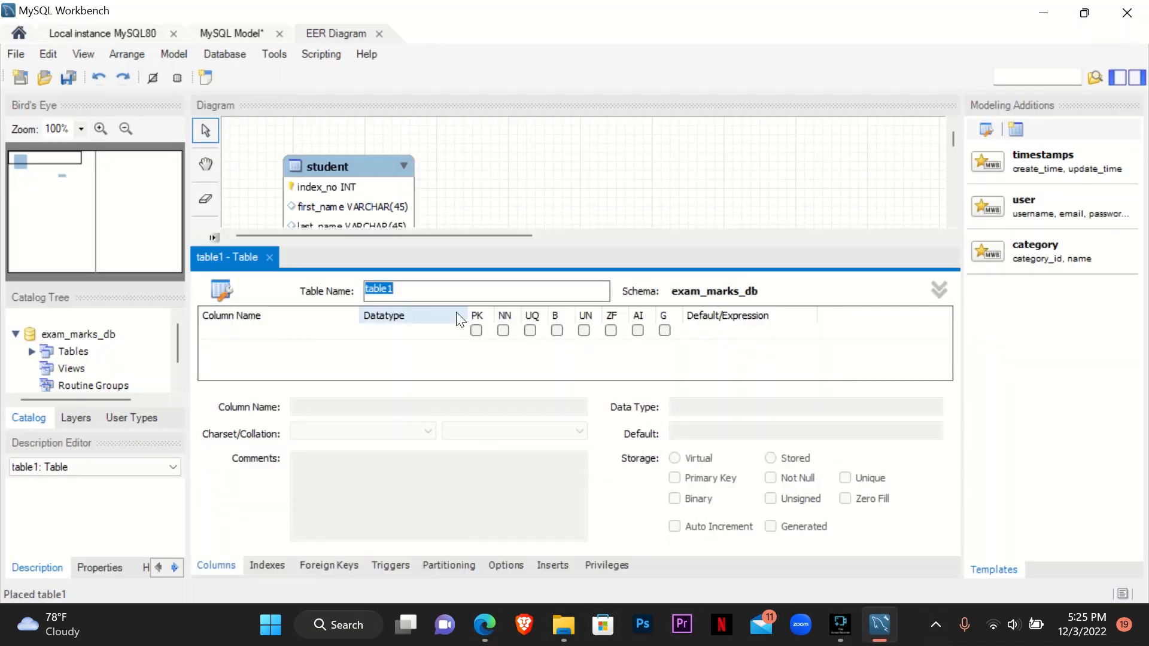
{"action": "type", "text": "d"}
{"action": "type", "text": "lass"}
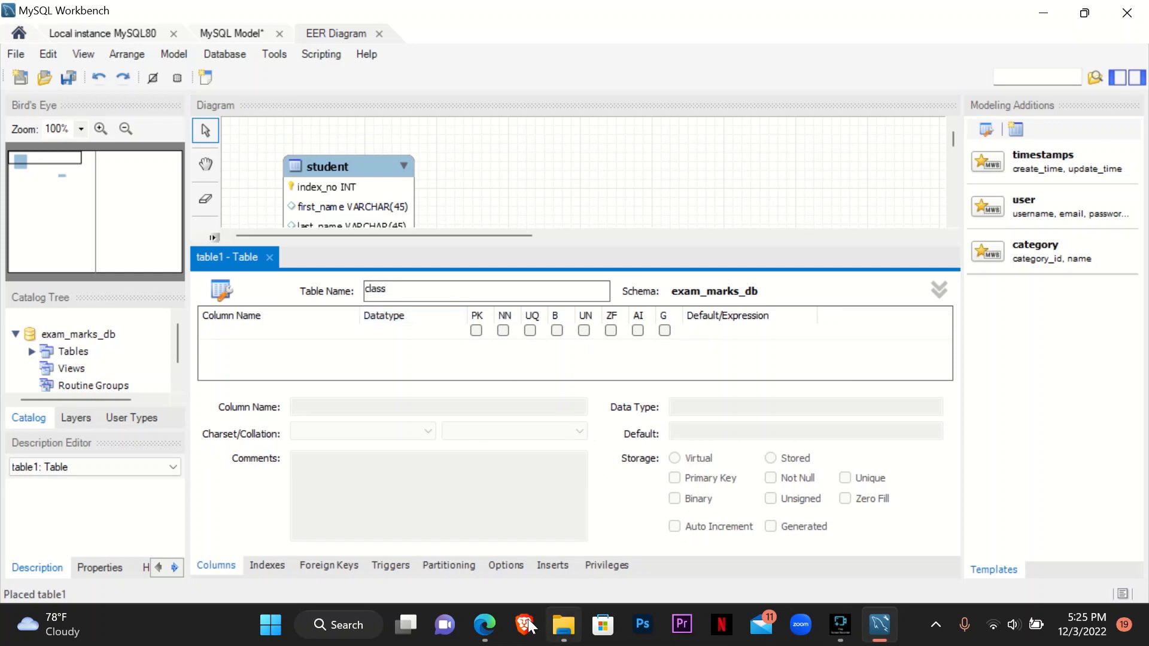
- Check the class table specification in the PDF and add class_id as an INT primary key with auto increment
{"action": "left_click", "coordinate": [485, 624]}
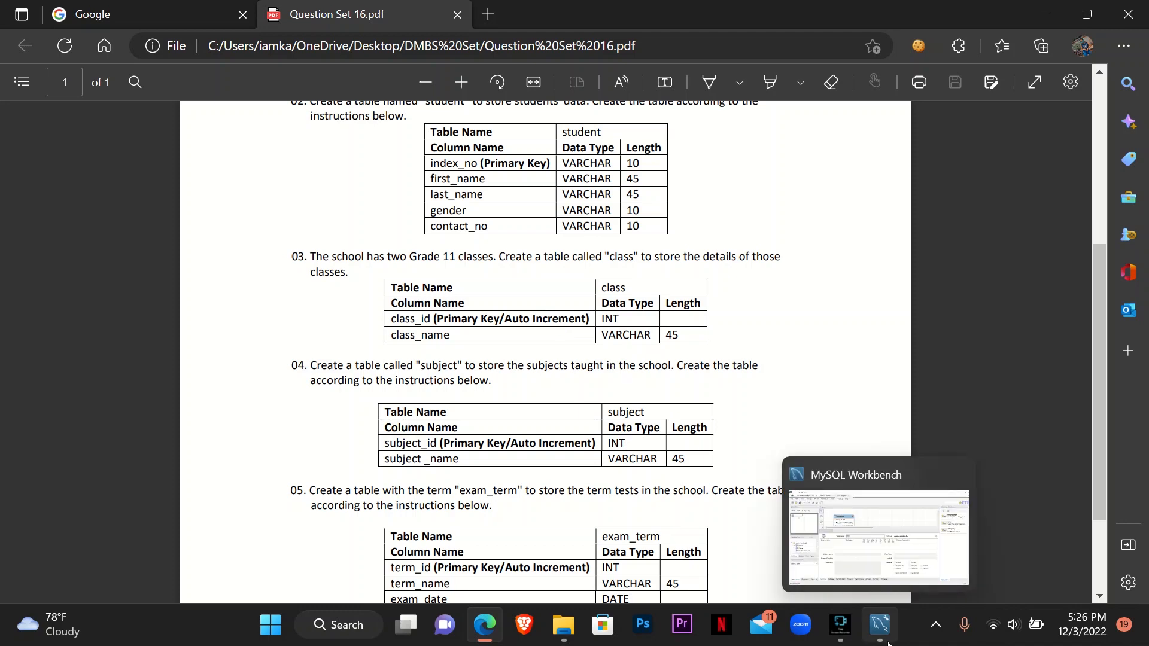
{"action": "left_click", "coordinate": [882, 608]}
{"action": "double_click", "coordinate": [305, 334]}
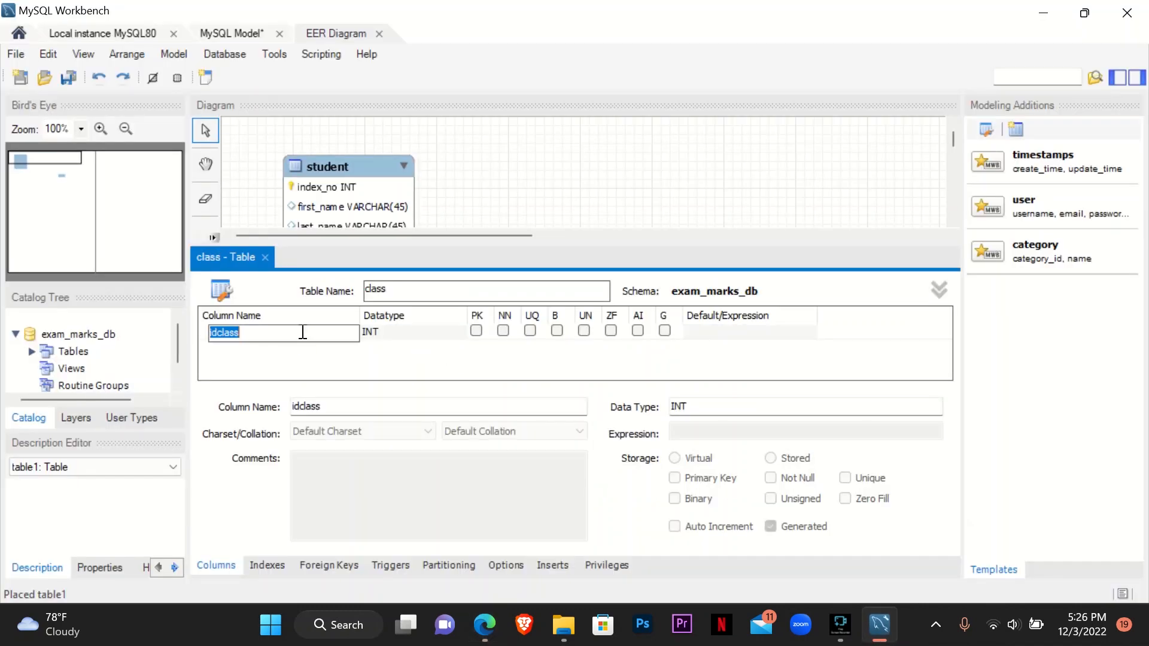
{"action": "type", "text": "class_id"}
{"action": "left_click", "coordinate": [638, 330]}
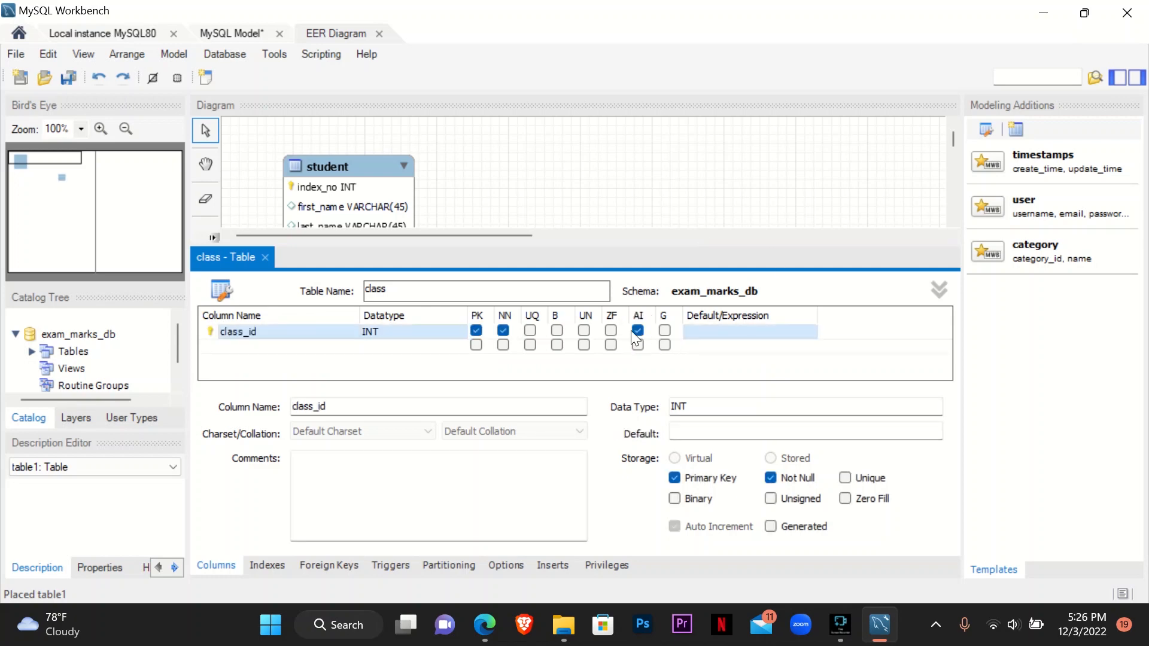
- Add a class_name column with datatype VARCHAR(45) to the class table and compare it with the PDF
{"action": "double_click", "coordinate": [230, 353]}
{"action": "type", "text": "class"}
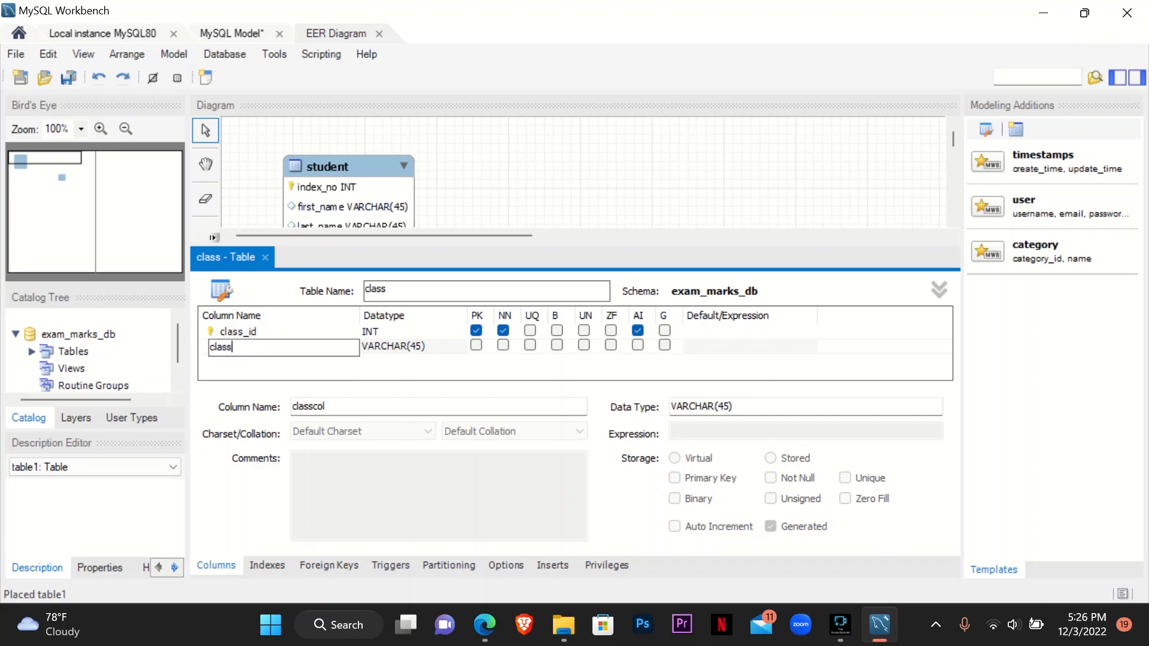
{"action": "type", "text": "_name"}
{"action": "left_click", "coordinate": [488, 368]}
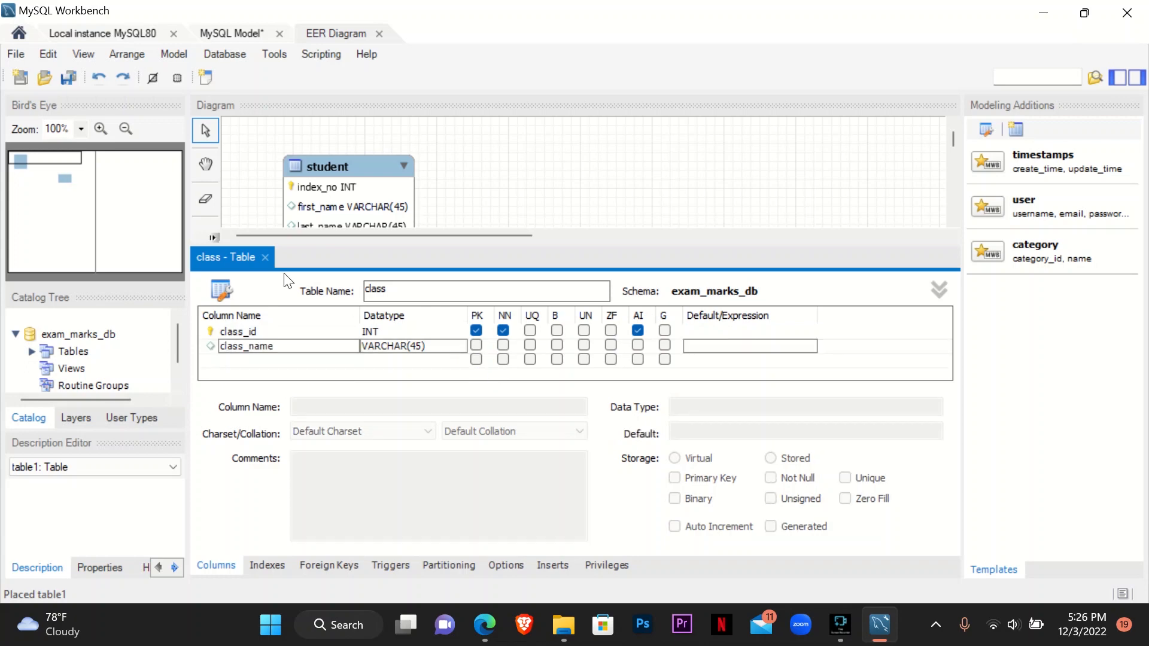
{"action": "left_click", "coordinate": [485, 624]}
{"action": "left_click", "coordinate": [1044, 14]}
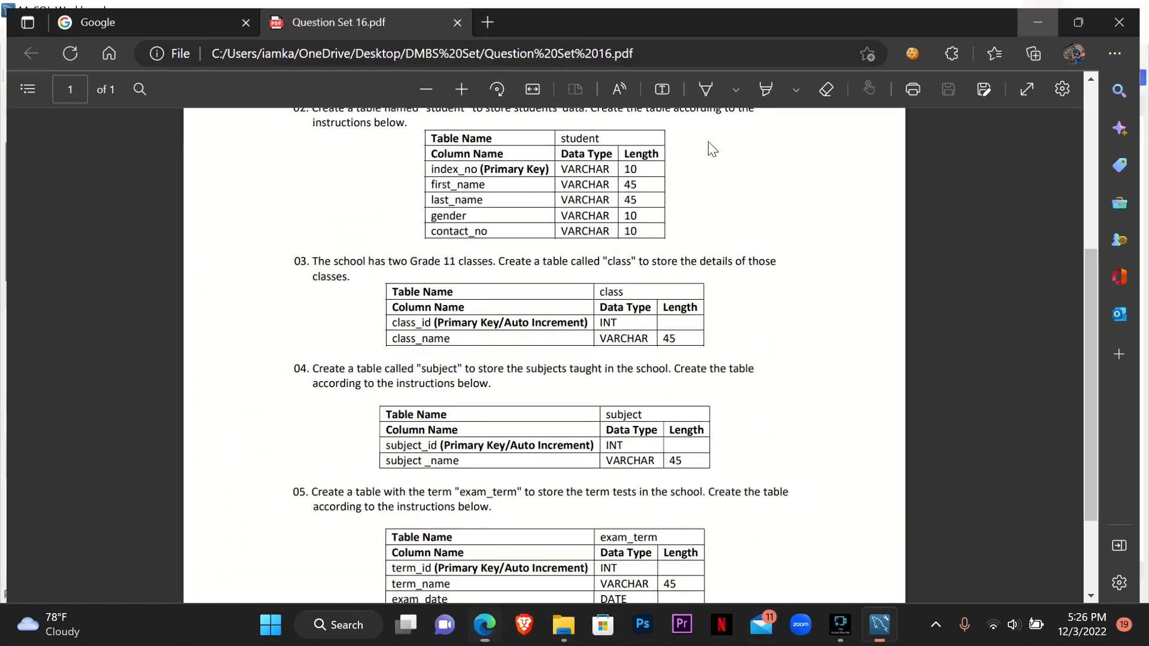
- Close the class table editor and move the class table beside the student table
{"action": "left_click", "coordinate": [264, 257]}
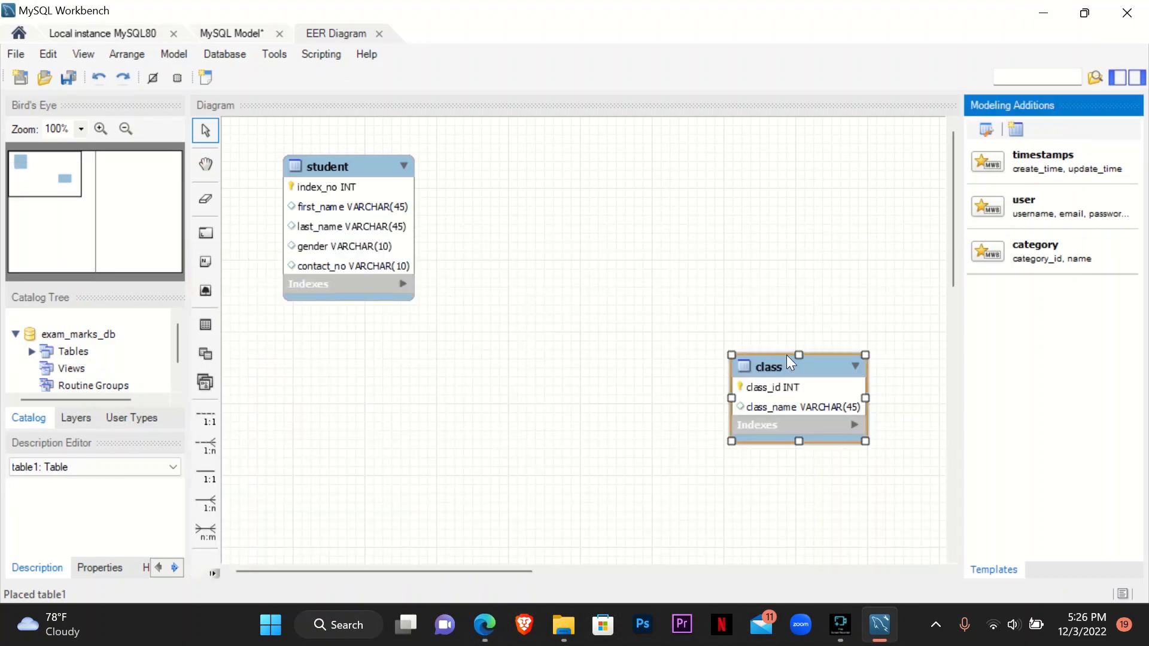
{"action": "left_click_drag", "start_coordinate": [786, 354], "coordinate": [575, 178]}
{"action": "left_click", "coordinate": [760, 210]}
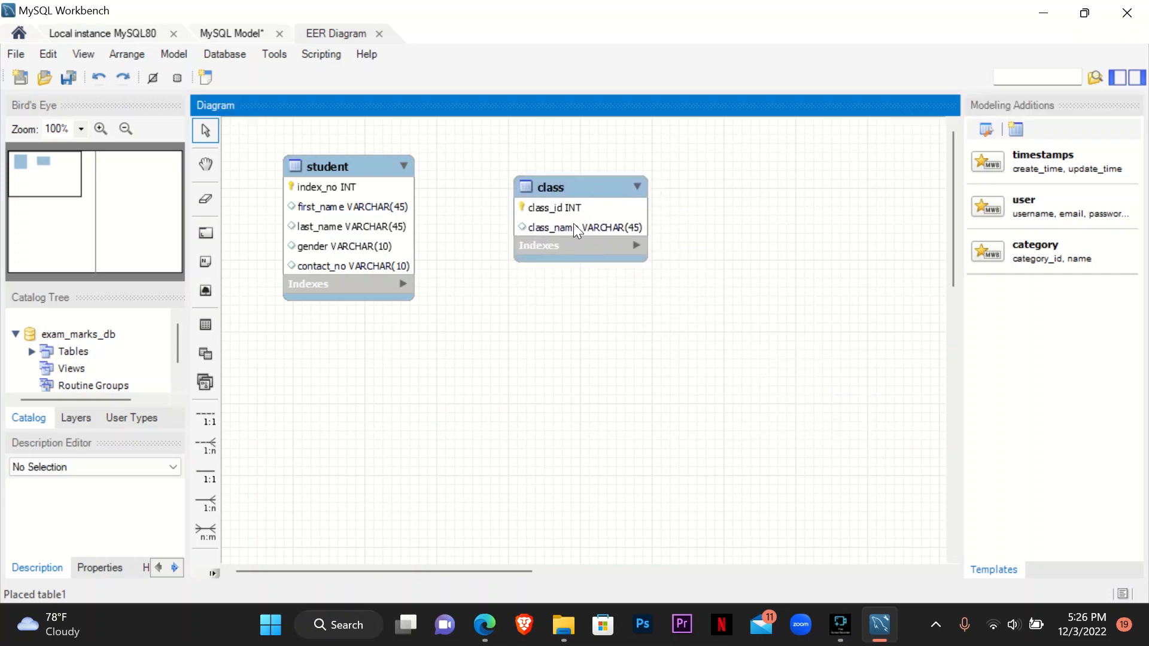
- Read question 04 in the PDF, then place another new table on the diagram and open it for editing
{"action": "left_click", "coordinate": [485, 624]}
{"action": "scroll", "coordinate": [436, 521], "scroll_direction": "down", "scroll_amount": 3}
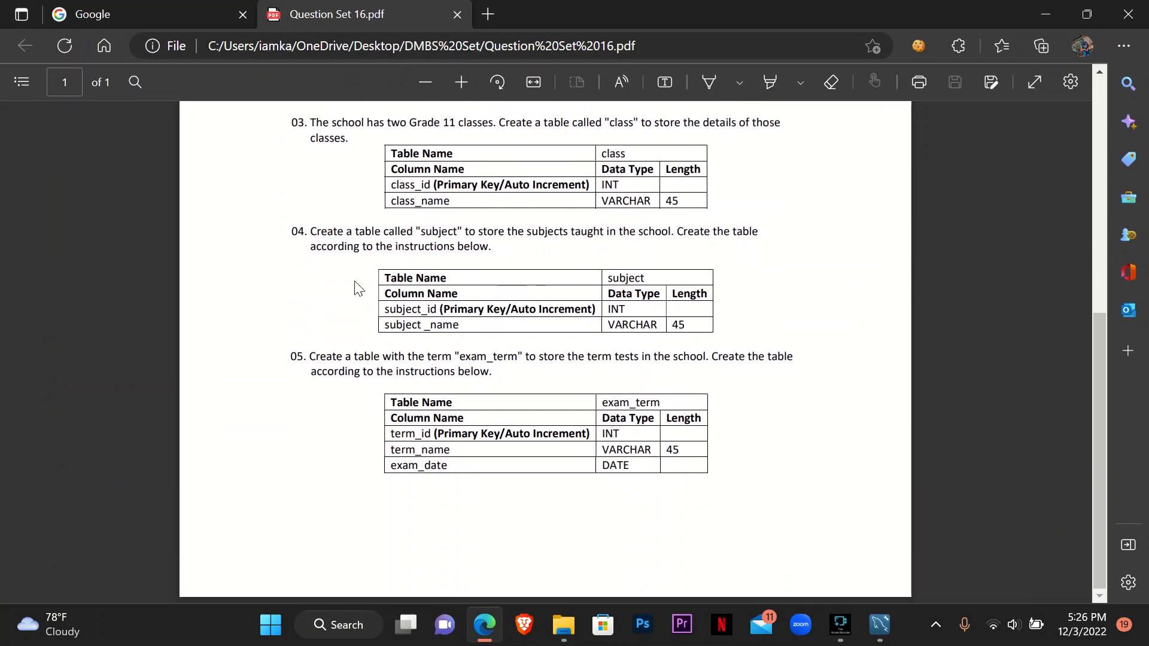
{"action": "left_click_drag", "start_coordinate": [312, 231], "coordinate": [520, 254]}
{"action": "left_click", "coordinate": [525, 251]}
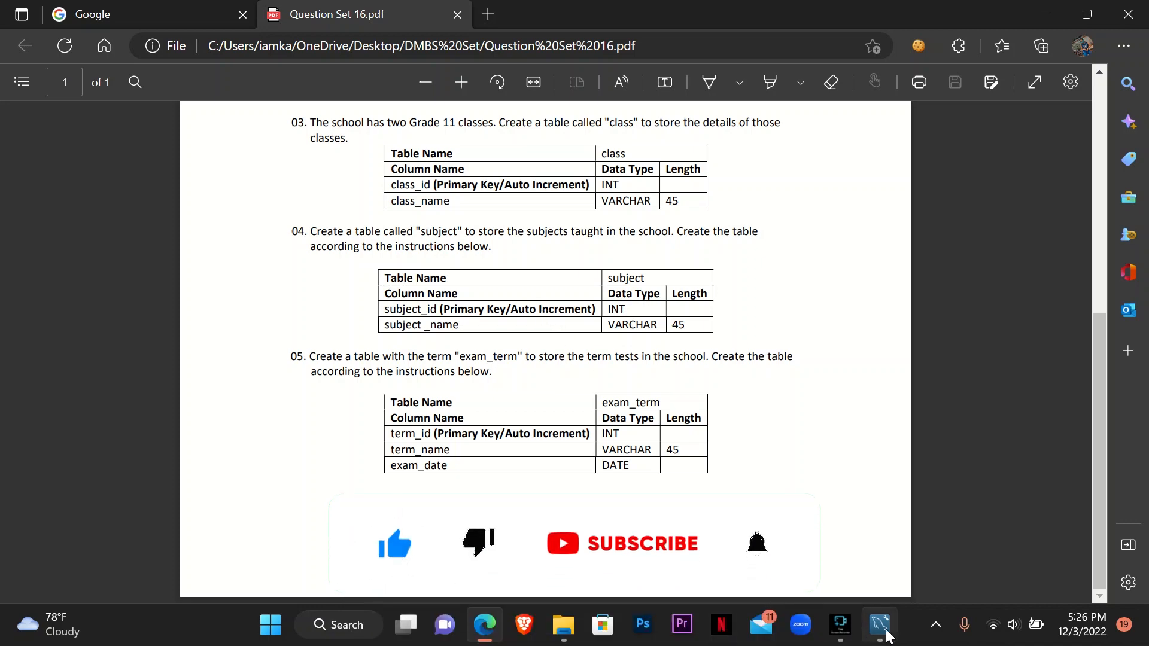
{"action": "left_click", "coordinate": [879, 624]}
{"action": "left_click", "coordinate": [205, 324]}
{"action": "left_click", "coordinate": [718, 372]}
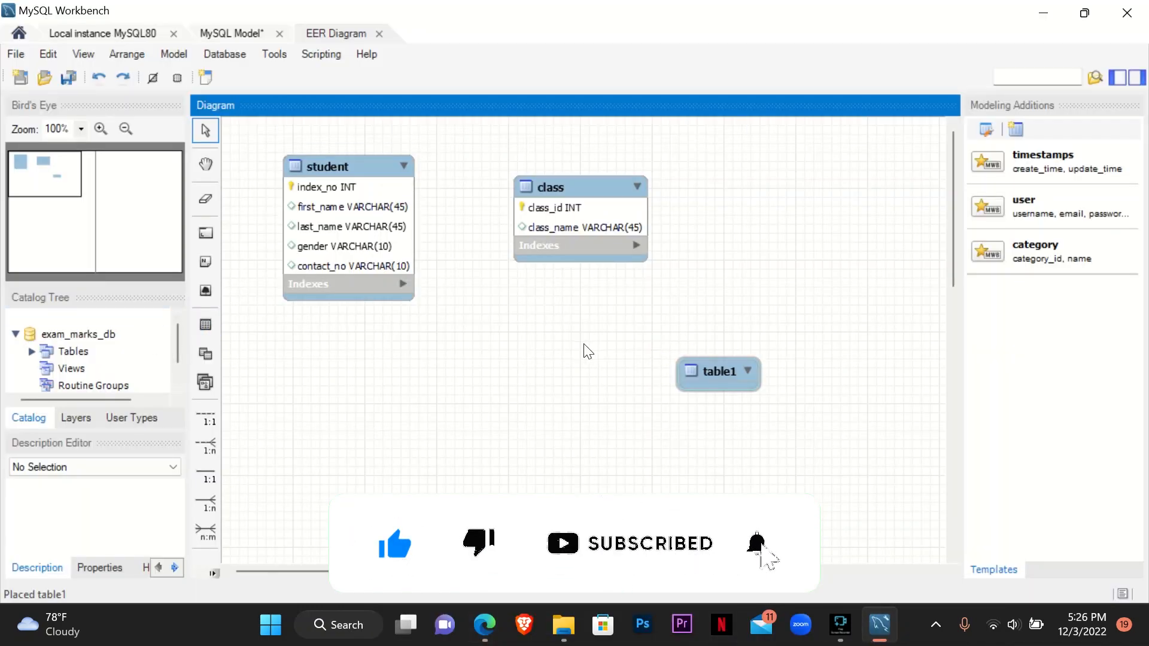
{"action": "double_click", "coordinate": [724, 381]}
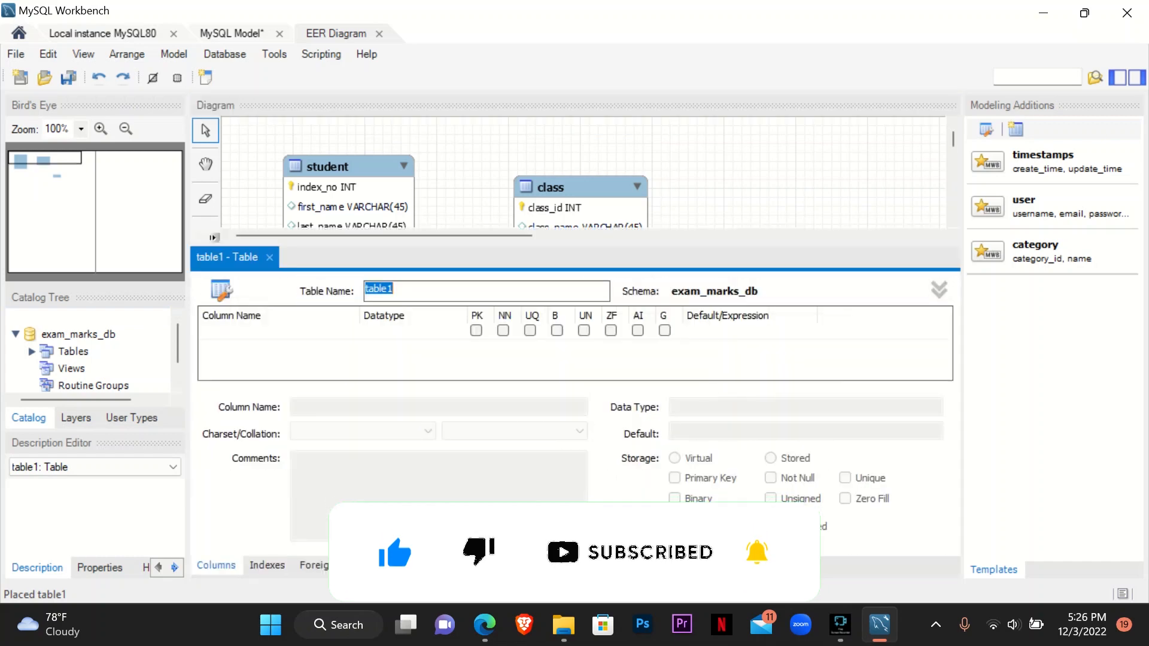
- Name the new table subject as given in the PDF and check its column specification there
{"action": "left_click", "coordinate": [484, 625]}
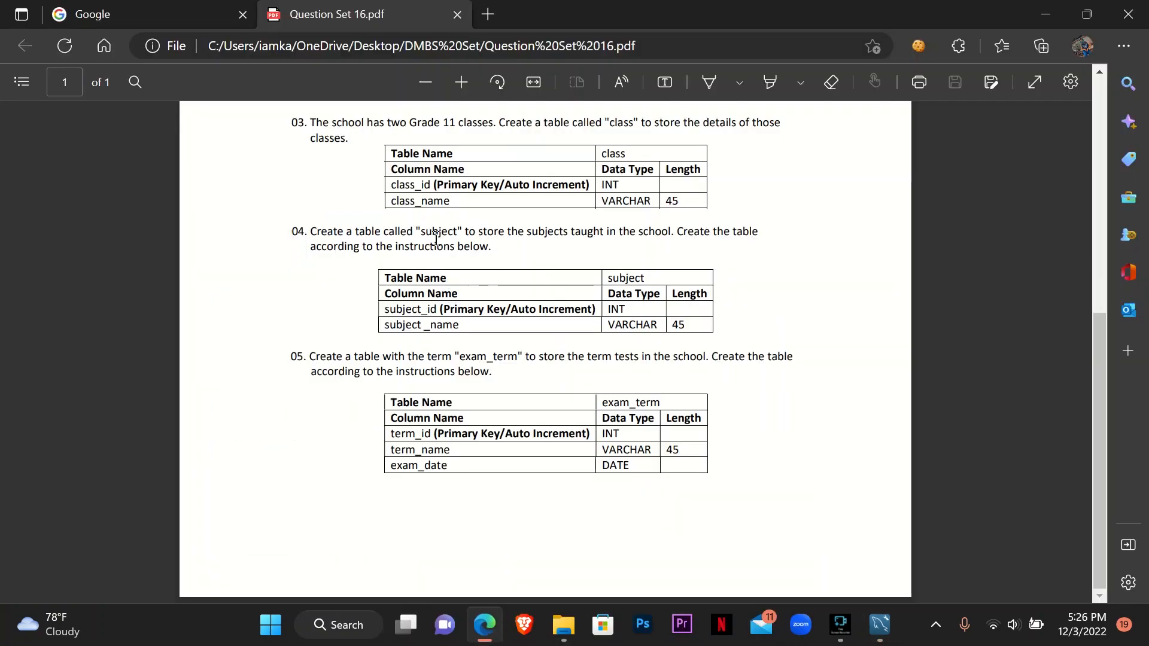
{"action": "left_click", "coordinate": [1040, 7]}
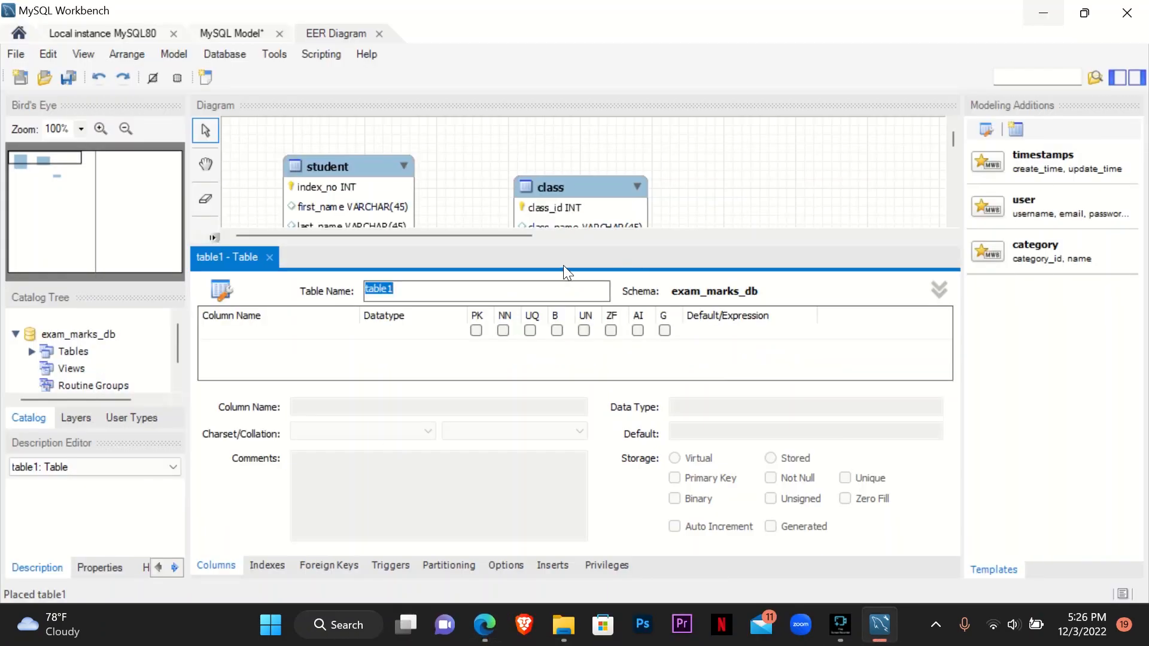
{"action": "type", "text": "subject"}
{"action": "left_click", "coordinate": [484, 625]}
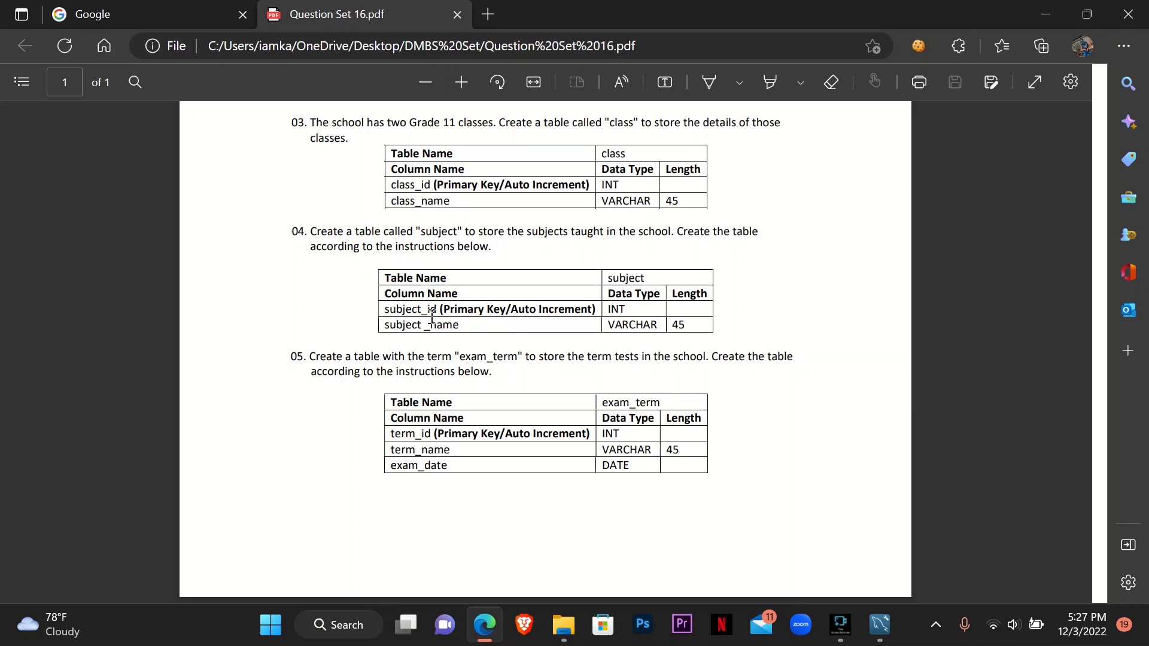
{"action": "left_click", "coordinate": [1087, 14]}
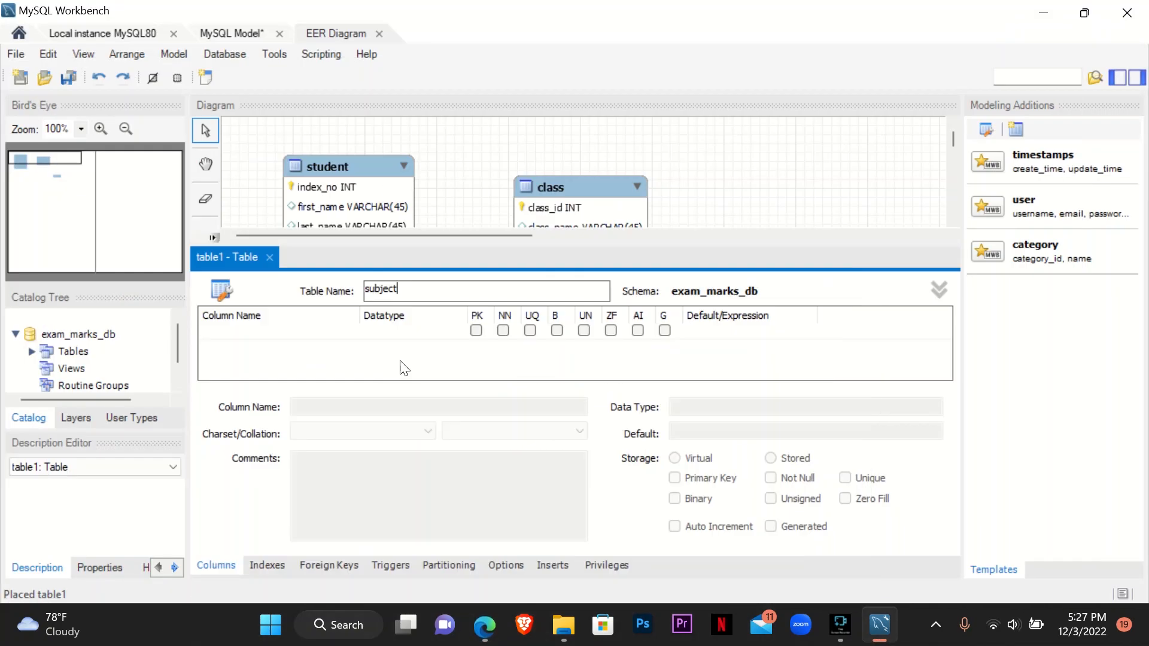
- Add a subject_id INT column as a not-null, auto-increment primary key and a subject_name VARCHAR(45) column to the subject table
{"action": "double_click", "coordinate": [312, 330]}
{"action": "type", "text": "subject_id"}
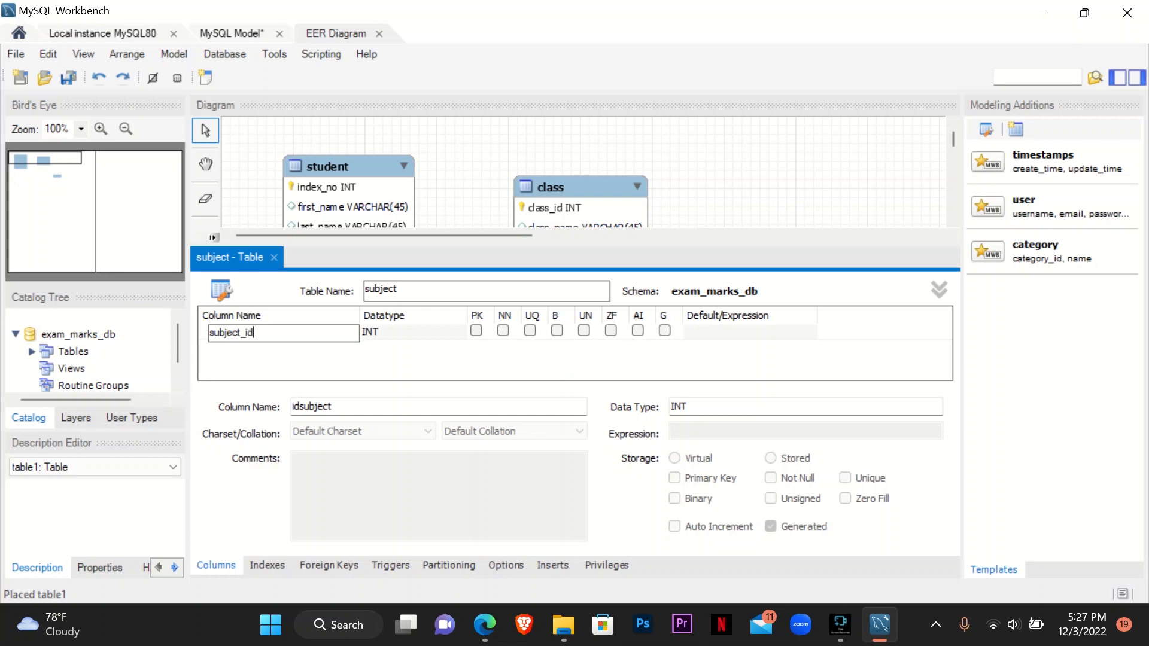
{"action": "left_click", "coordinate": [637, 330]}
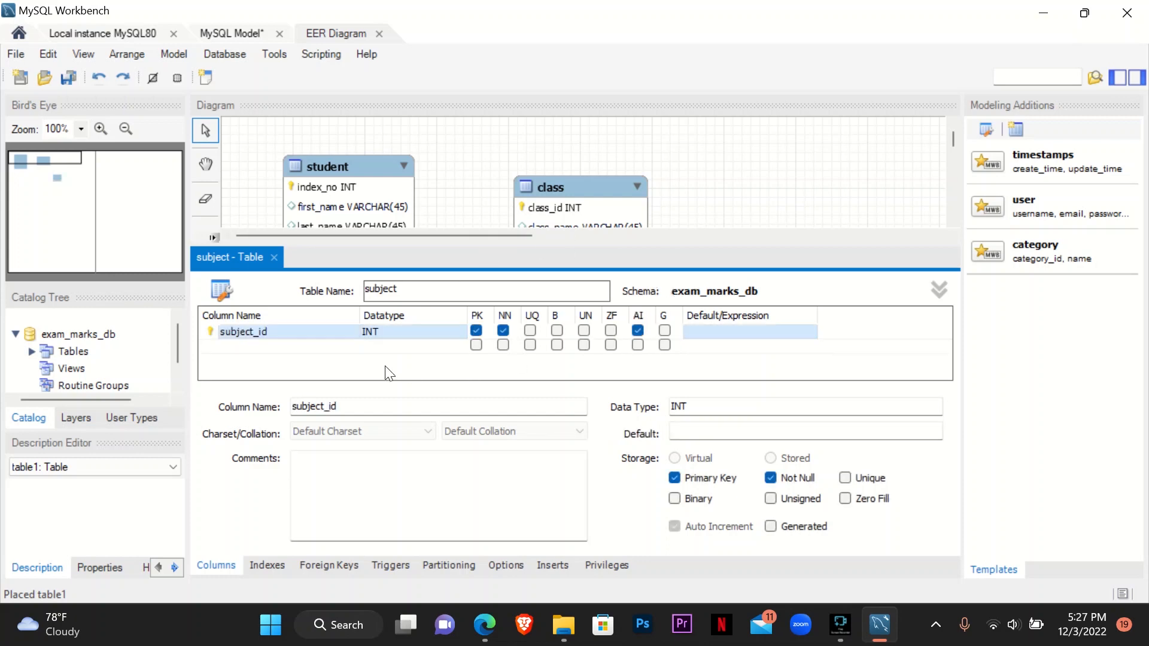
{"action": "double_click", "coordinate": [276, 349]}
{"action": "type", "text": "subject_name"}
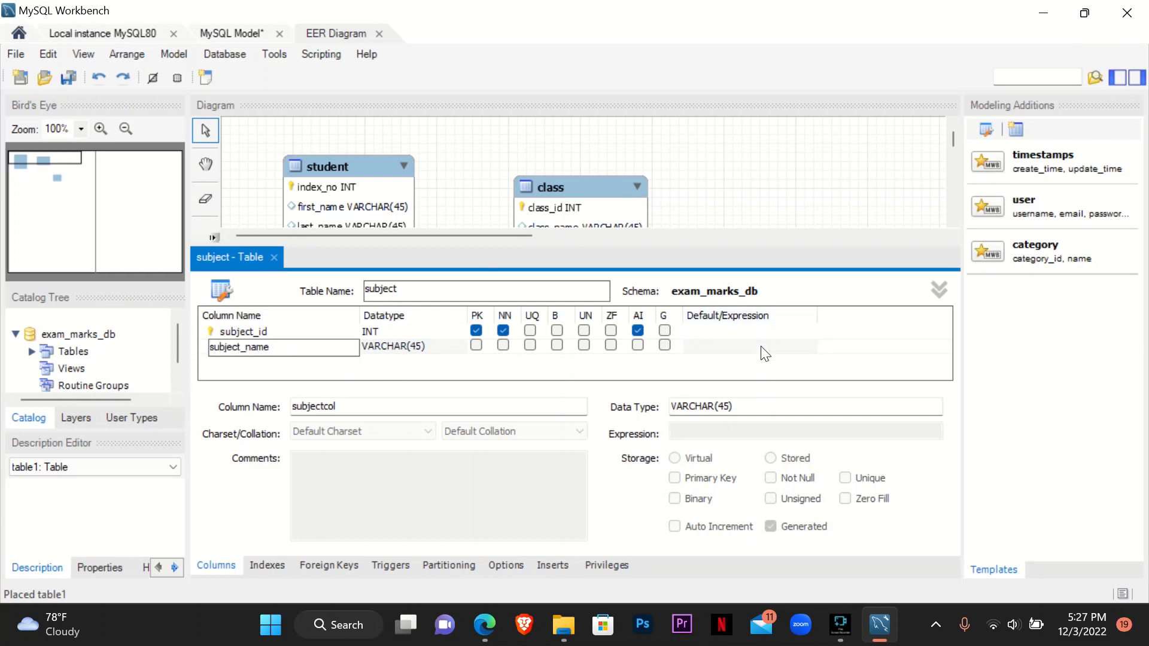
{"action": "left_click", "coordinate": [405, 345]}
- Close the subject table editor and move the subject table beside the class table
{"action": "left_click", "coordinate": [274, 258]}
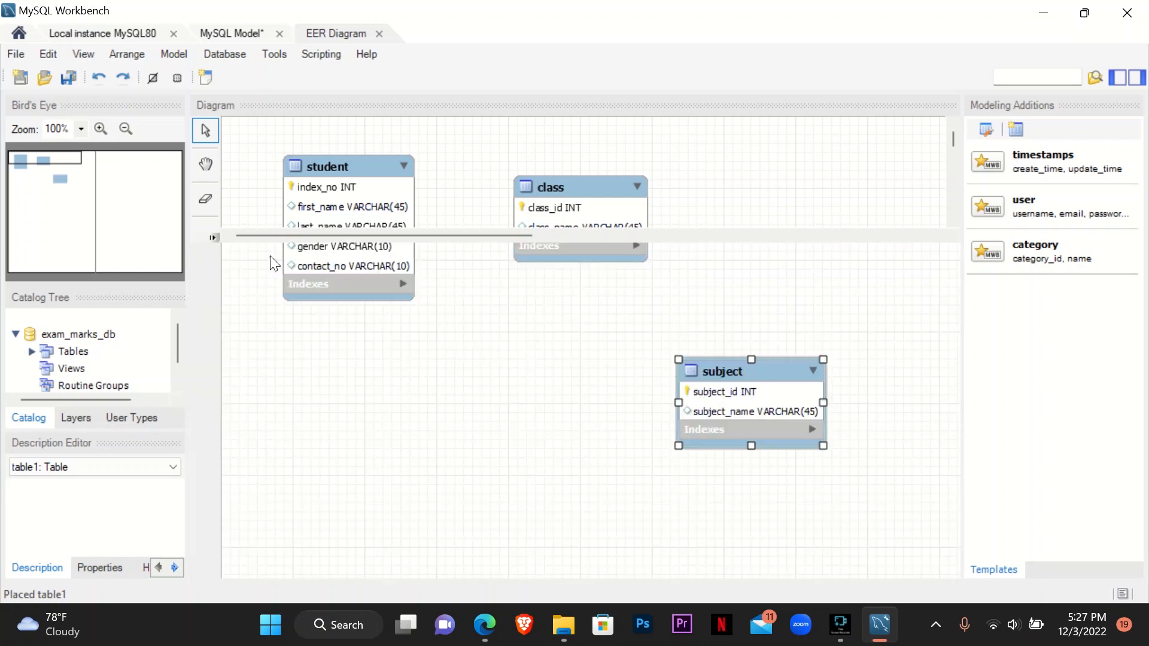
{"action": "left_click_drag", "start_coordinate": [731, 367], "coordinate": [774, 220]}
{"action": "left_click", "coordinate": [701, 366]}
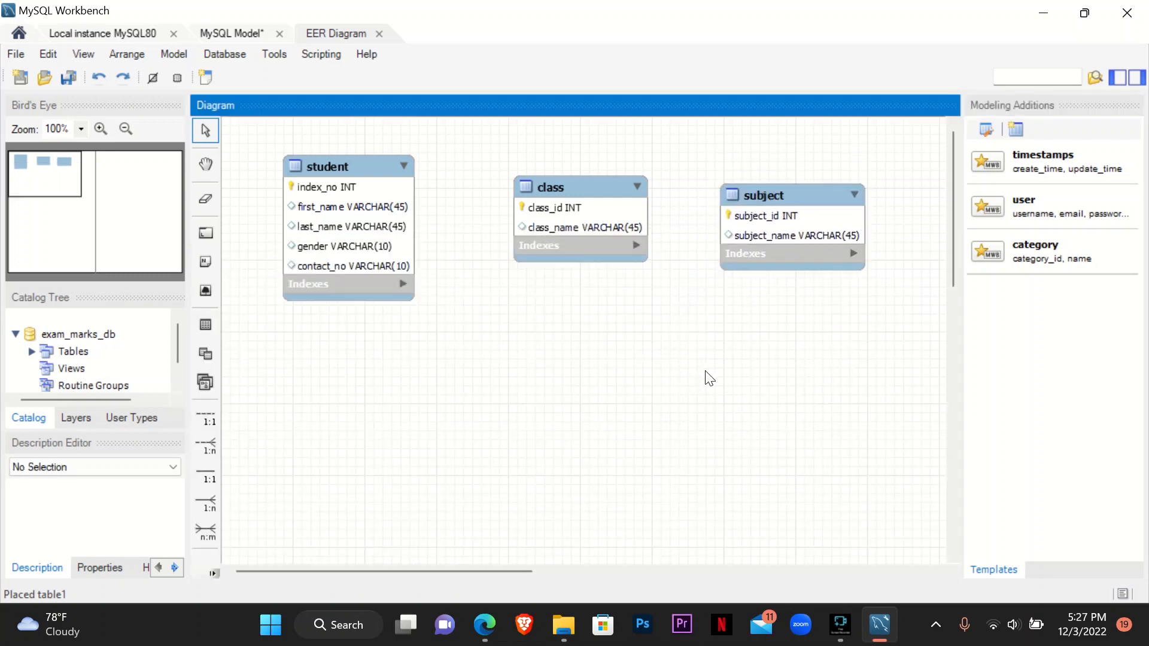
{"action": "left_click", "coordinate": [773, 199]}
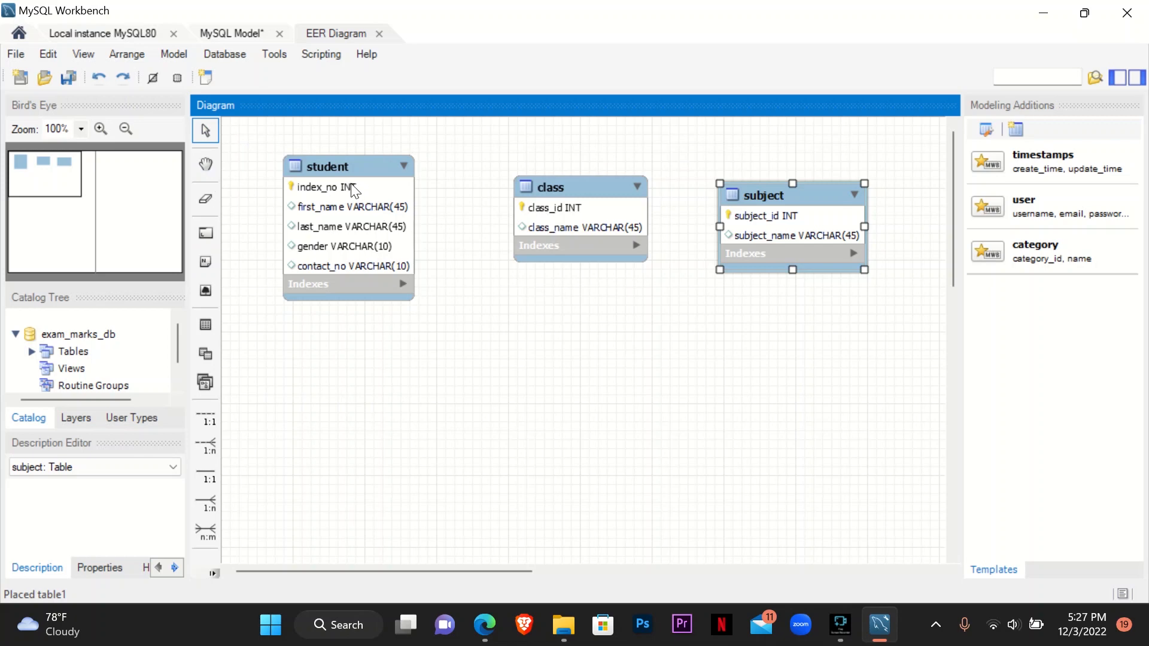
{"action": "left_click", "coordinate": [664, 326]}
- Switch to the Question Set 16 PDF and read question 05 about the exam_term table
{"action": "mouse_move", "coordinate": [485, 624]}
{"action": "left_click", "coordinate": [545, 586]}
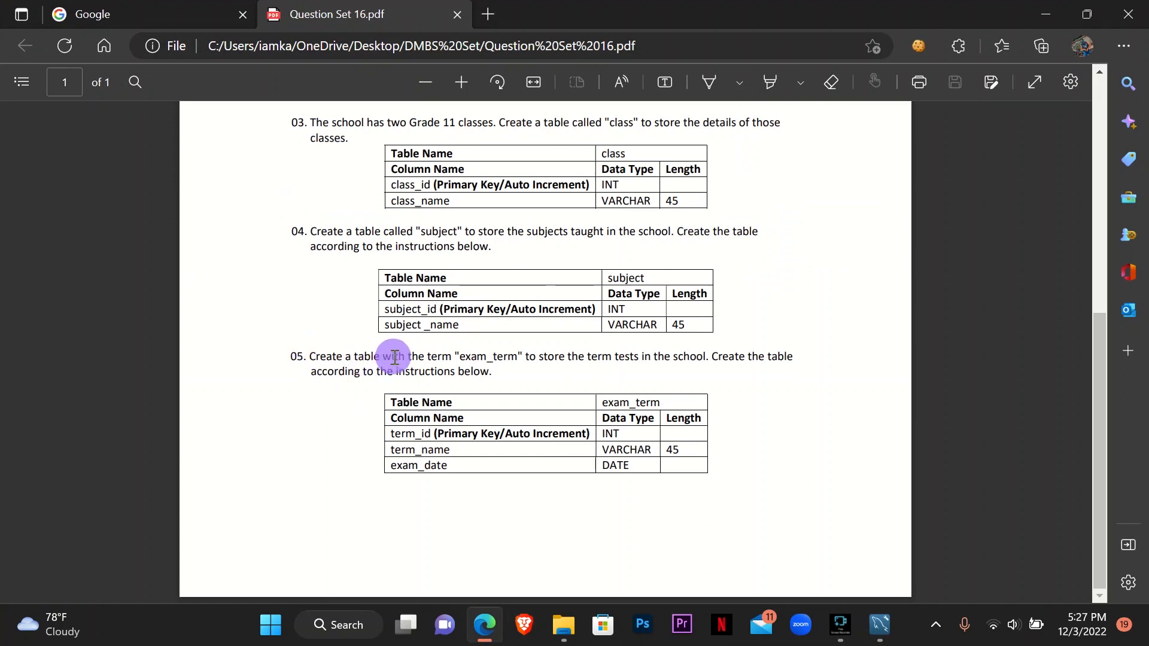
{"action": "left_click_drag", "start_coordinate": [310, 357], "coordinate": [841, 436]}
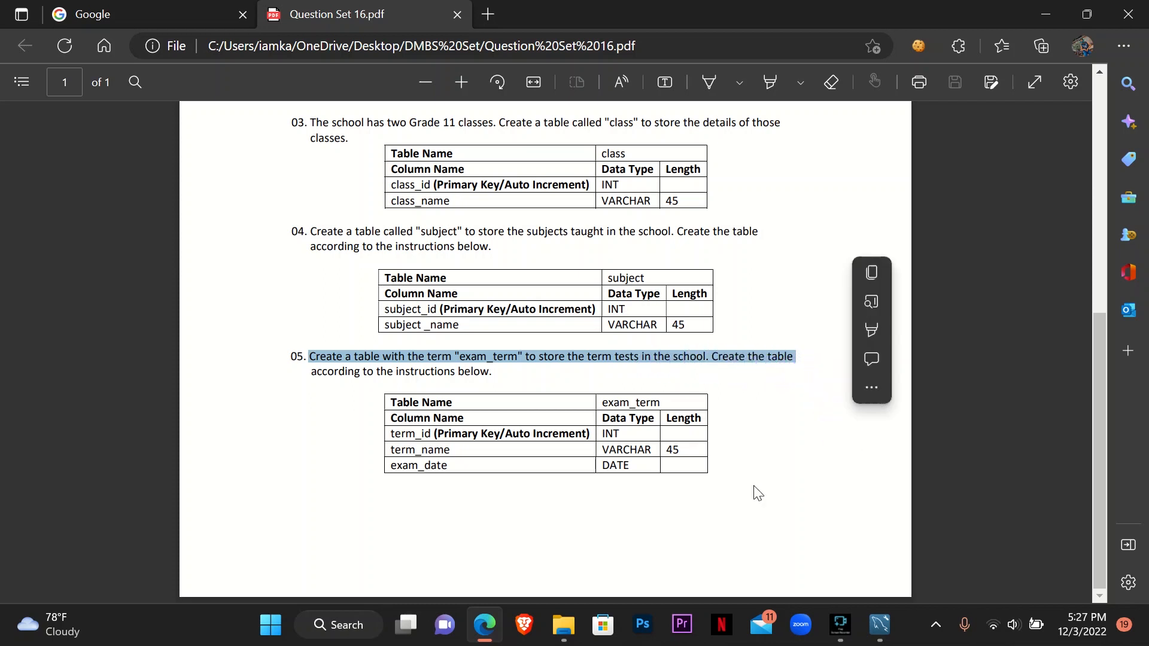
{"action": "left_click", "coordinate": [584, 554]}
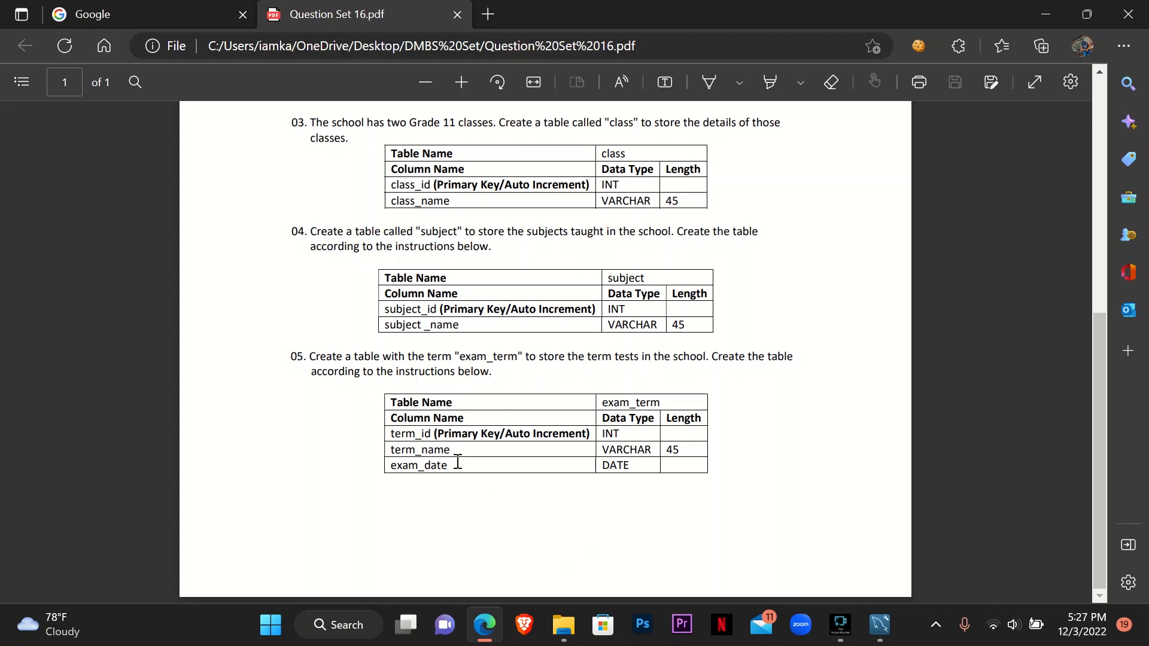
- Return to MySQL Workbench, place another new table on the diagram and name it exam_term as given in the PDF
{"action": "left_click", "coordinate": [877, 638]}
{"action": "left_click", "coordinate": [205, 324]}
{"action": "left_click", "coordinate": [464, 388]}
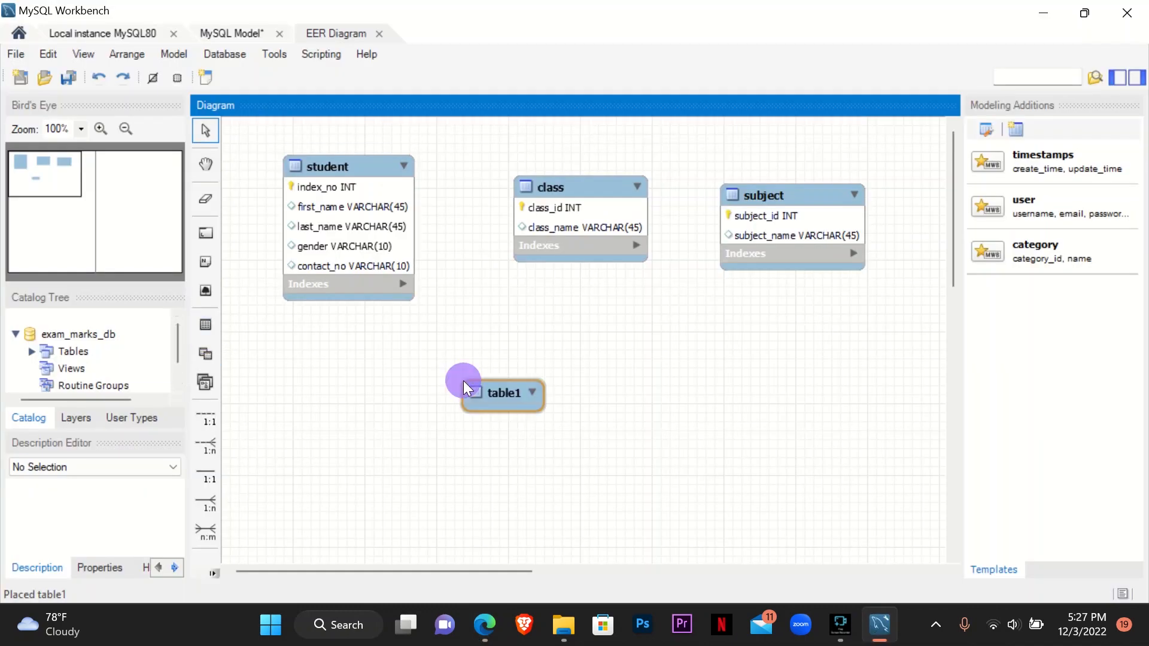
{"action": "double_click", "coordinate": [464, 387]}
{"action": "type", "text": "e"}
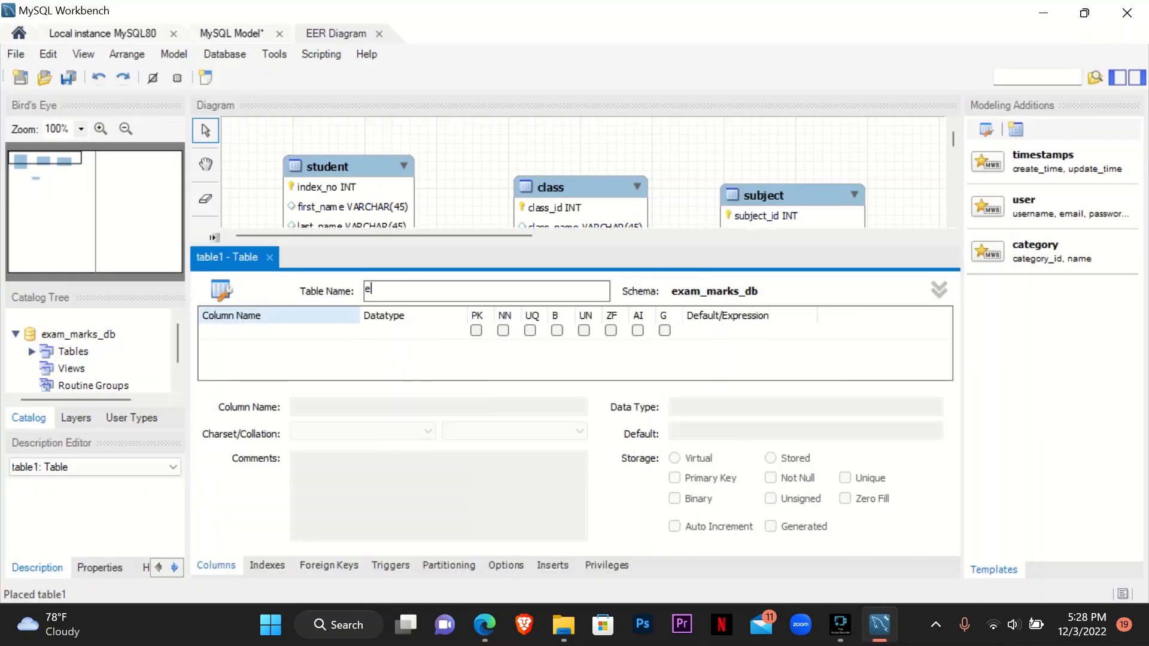
{"action": "type", "text": "xam_term"}
{"action": "left_click", "coordinate": [484, 635]}
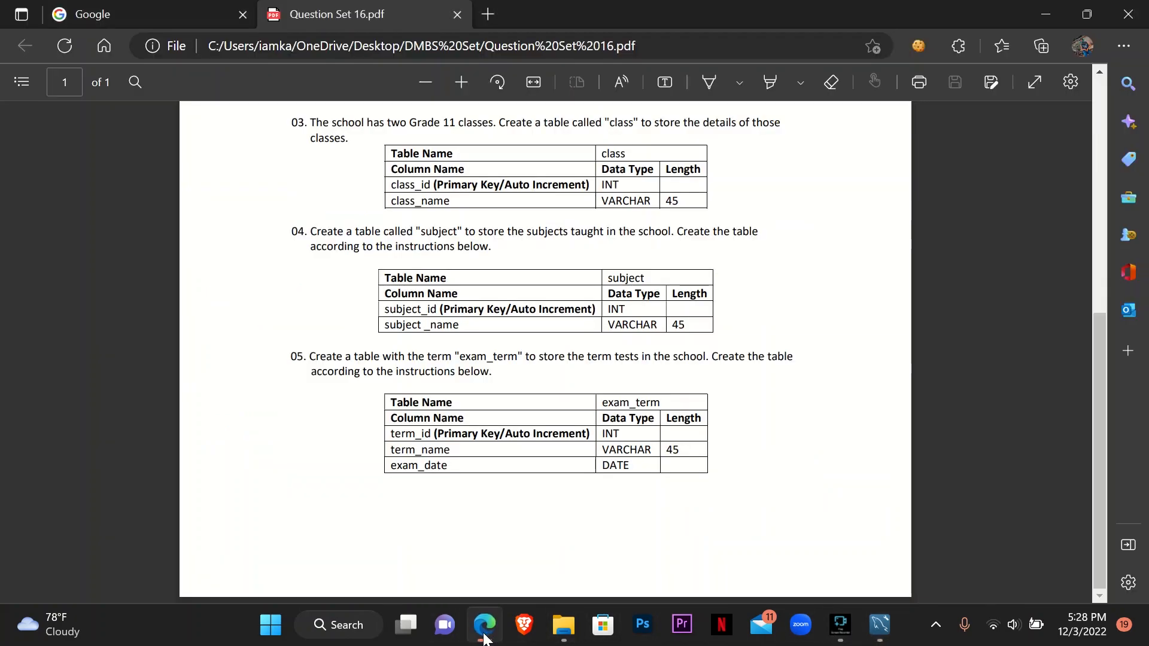
{"action": "left_click", "coordinate": [485, 635]}
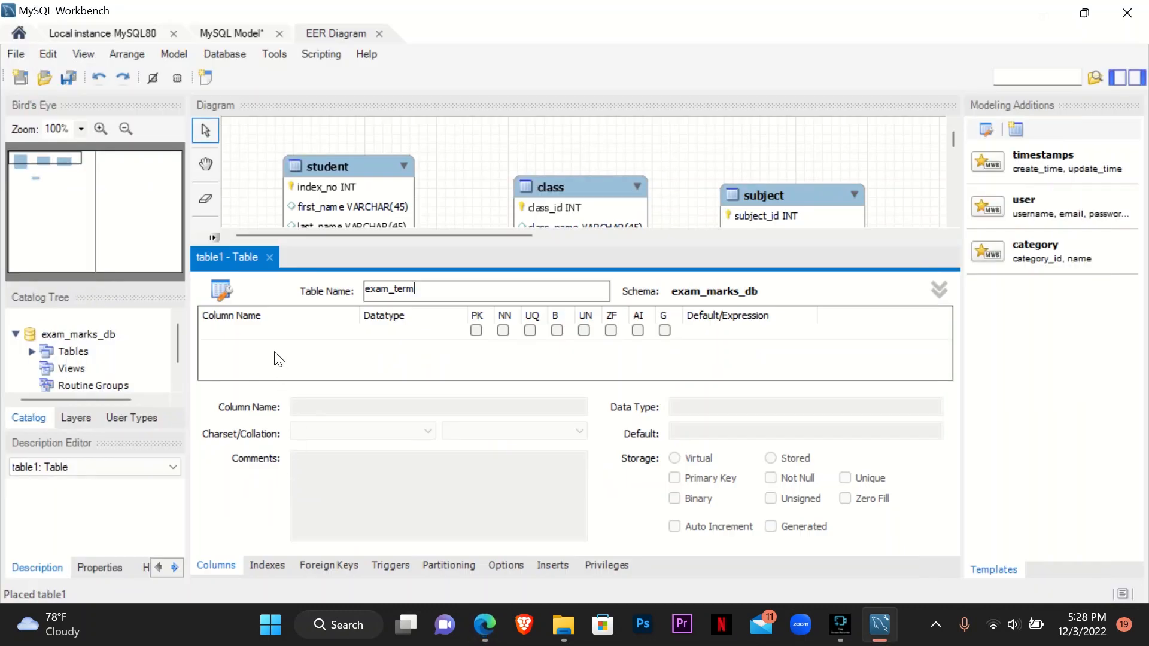
- Add a term_id column with datatype INT to the exam_term table as a not-null, auto-increment primary key
{"action": "double_click", "coordinate": [275, 332]}
{"action": "type", "text": "te"}
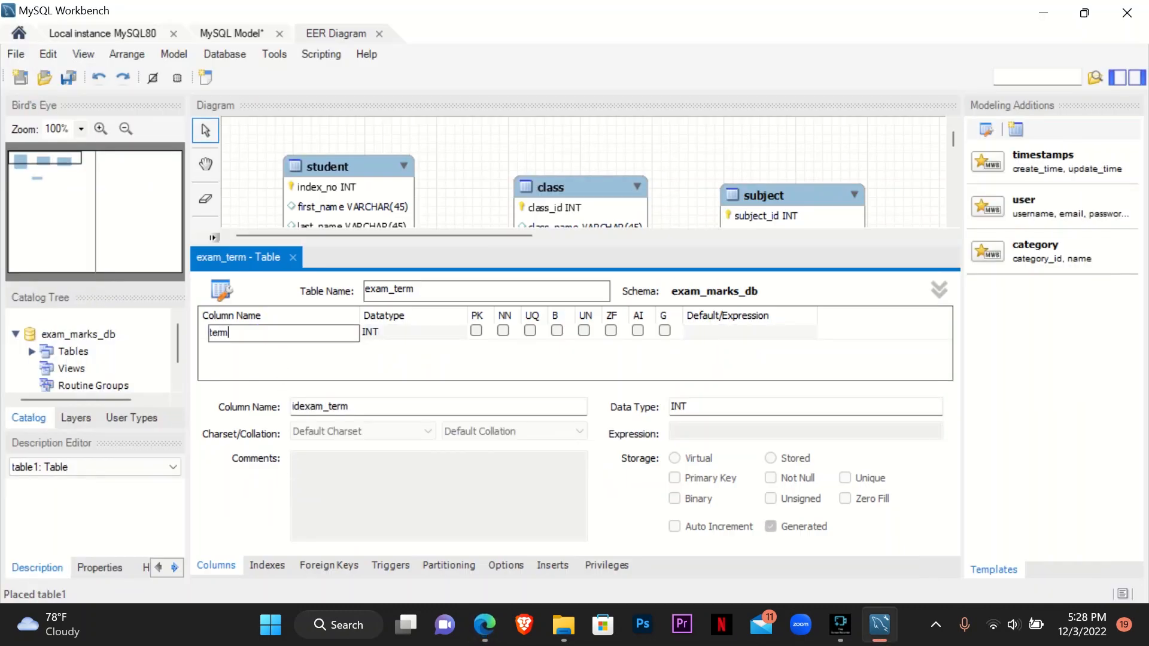
{"action": "type", "text": "rm_id"}
{"action": "key", "text": "Return"}
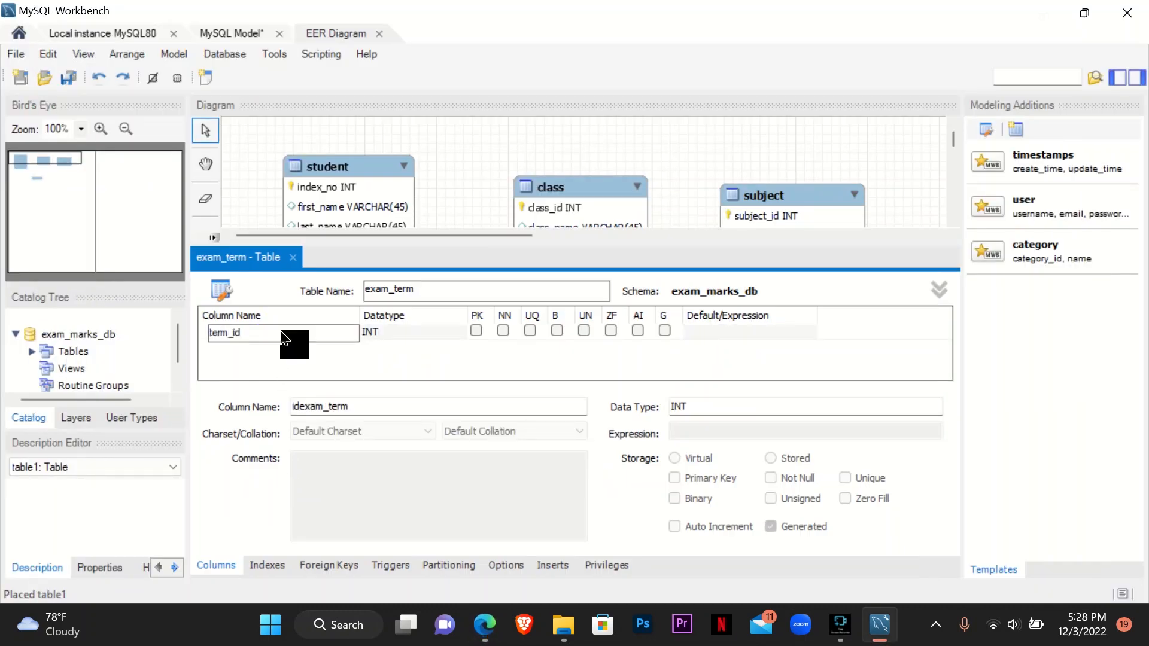
{"action": "left_click", "coordinate": [638, 330]}
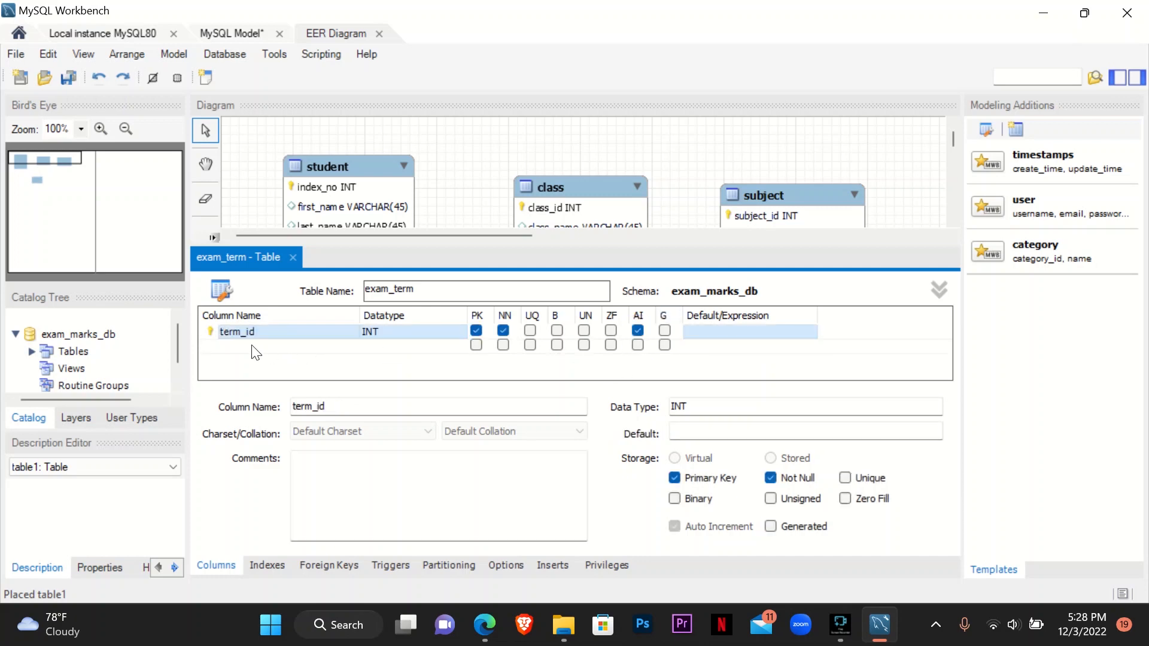
- Check the second exam_term column in the PDF and add it as term_name with datatype VARCHAR(45)
{"action": "left_click", "coordinate": [481, 628]}
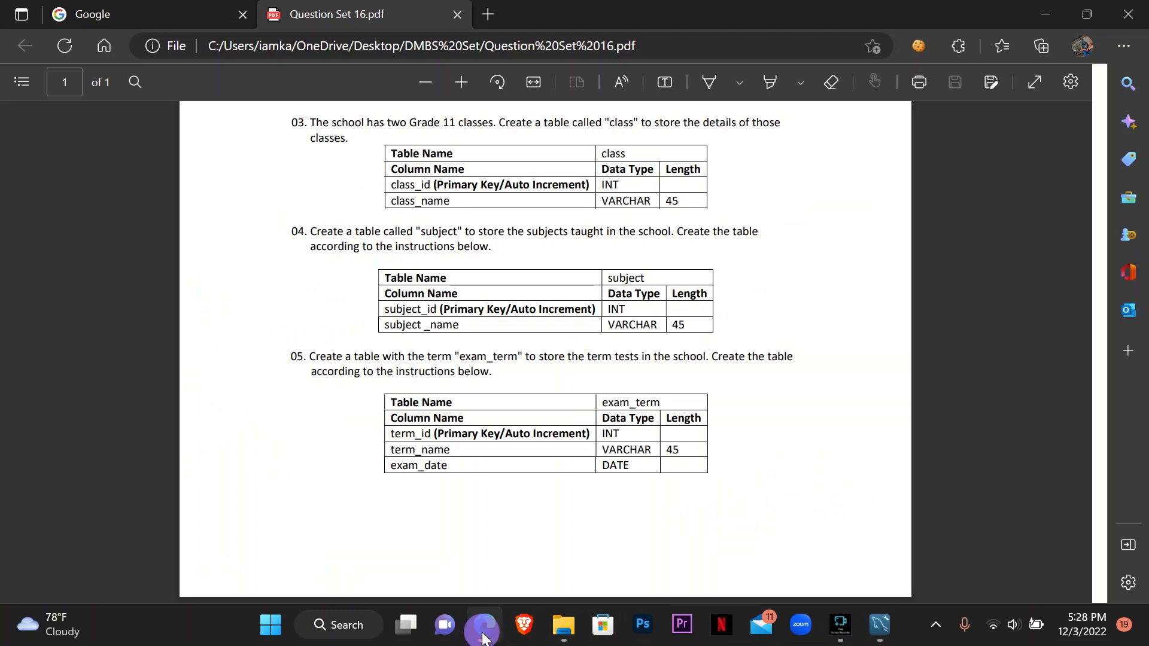
{"action": "left_click", "coordinate": [483, 635]}
{"action": "double_click", "coordinate": [257, 347]}
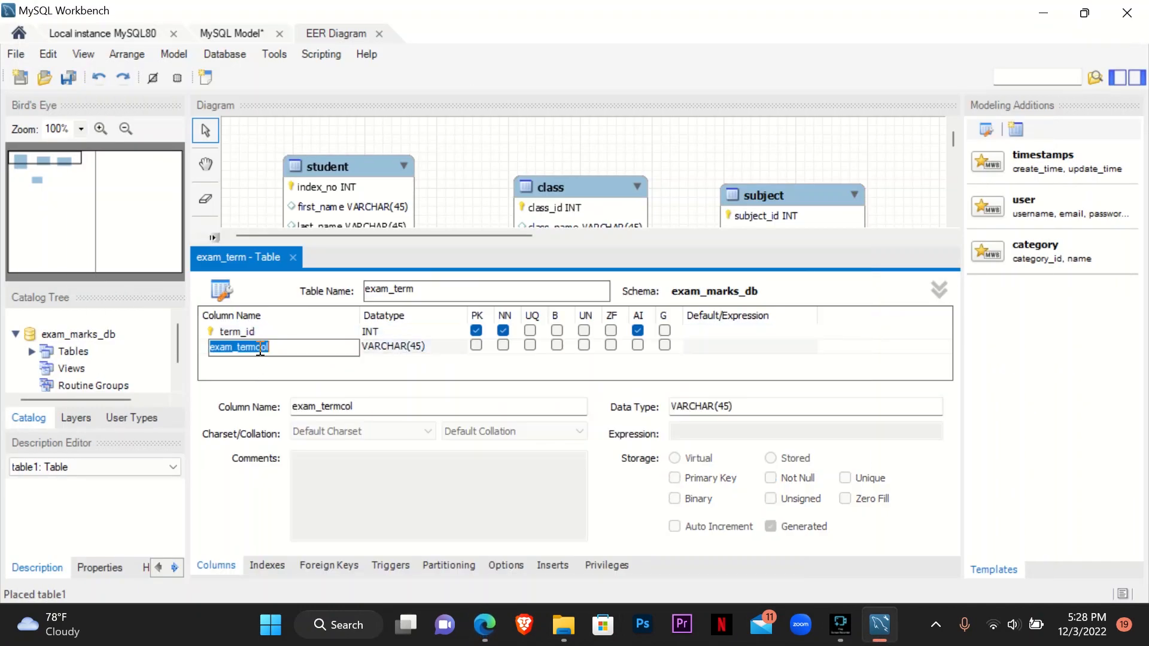
{"action": "type", "text": "term_name"}
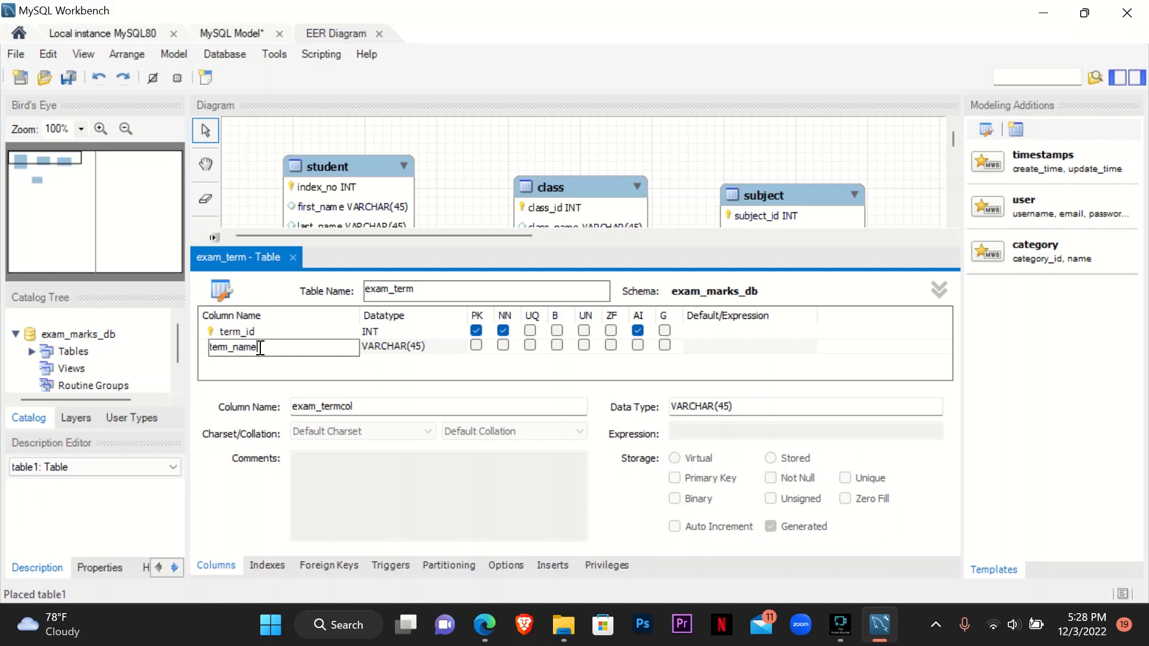
- Check the third exam_term column in the PDF and add it as exam_date with datatype DATE
{"action": "left_click", "coordinate": [489, 624]}
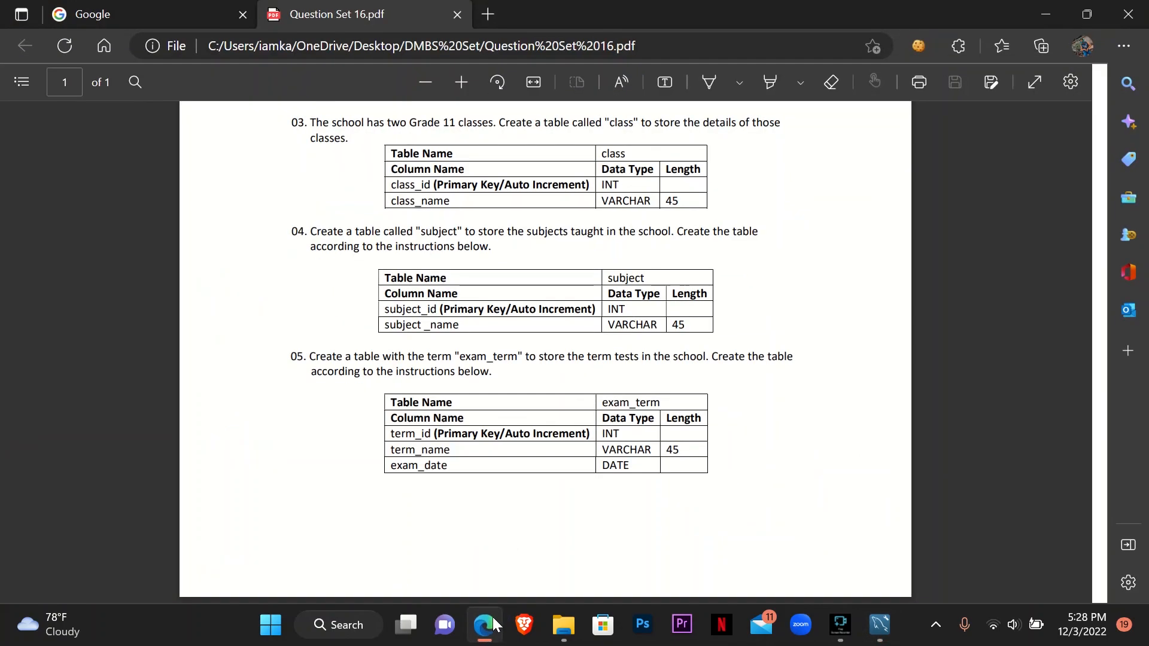
{"action": "left_click", "coordinate": [493, 620]}
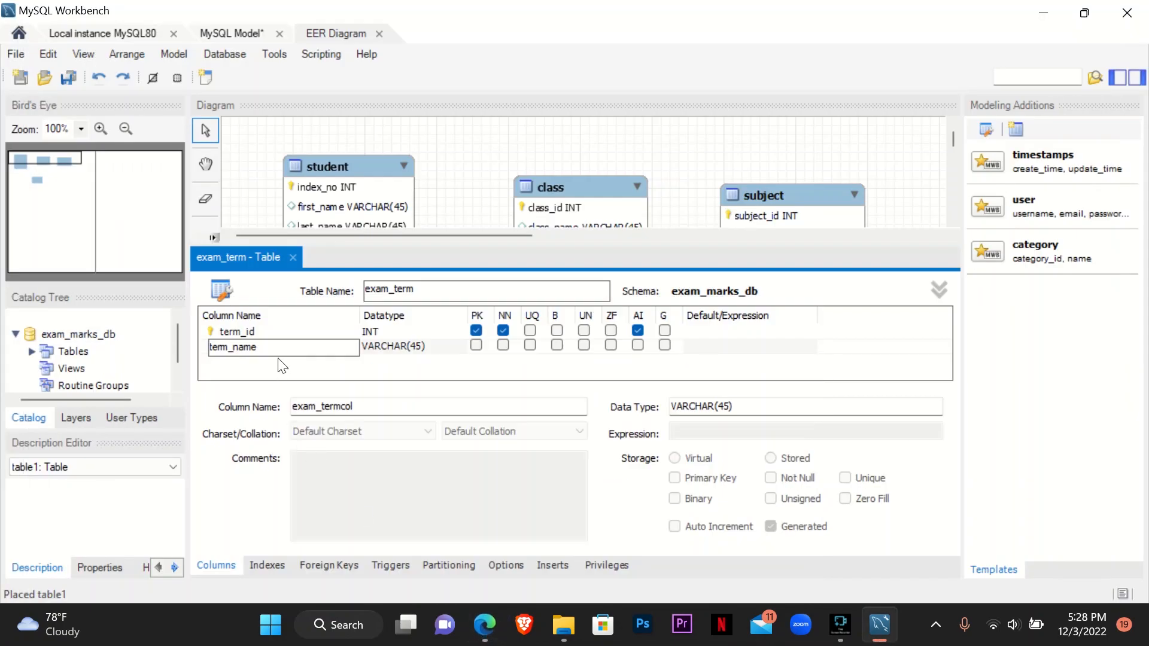
{"action": "double_click", "coordinate": [280, 360]}
{"action": "type", "text": "ex"}
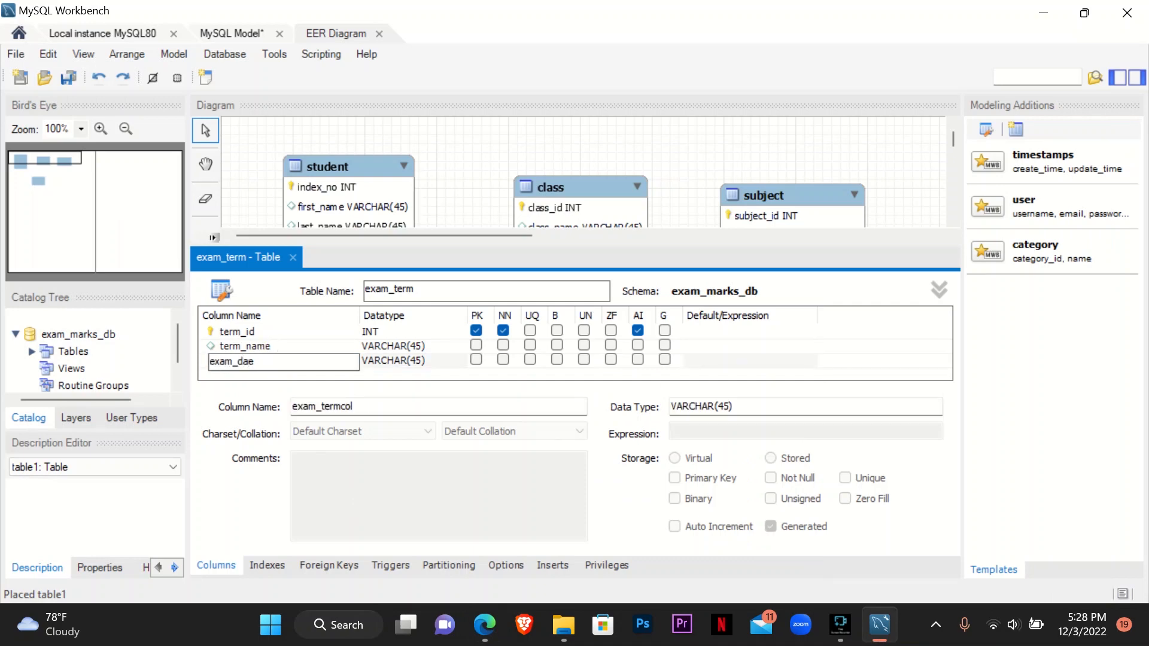
{"action": "type", "text": "am_date"}
{"action": "left_click", "coordinate": [435, 362]}
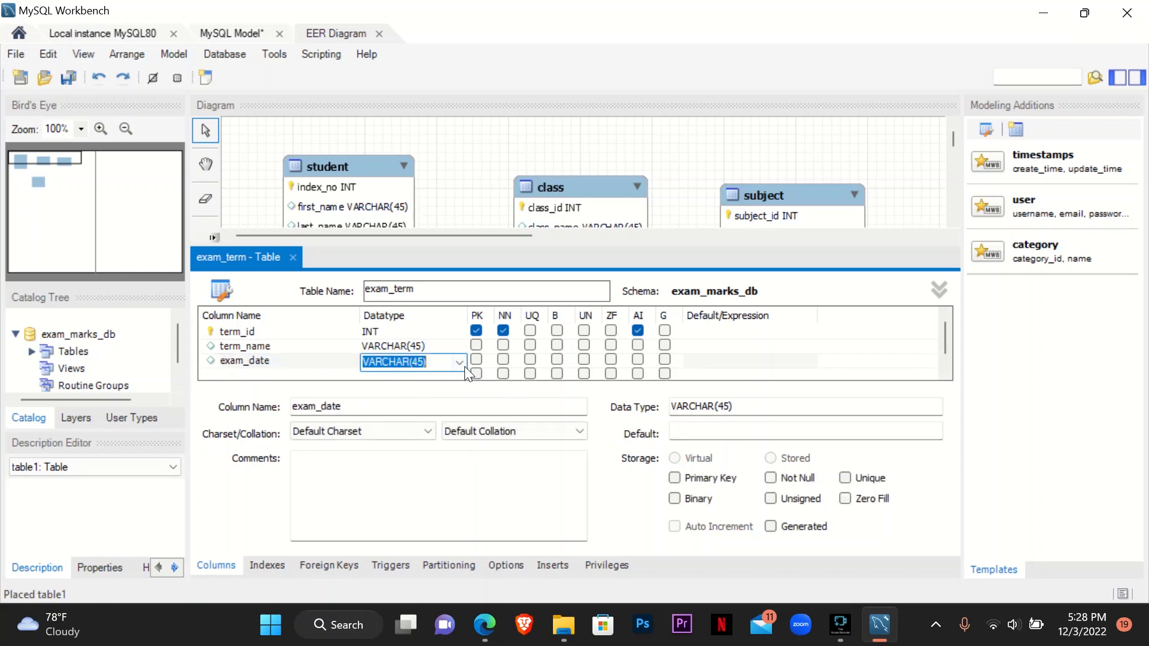
{"action": "left_click", "coordinate": [458, 362]}
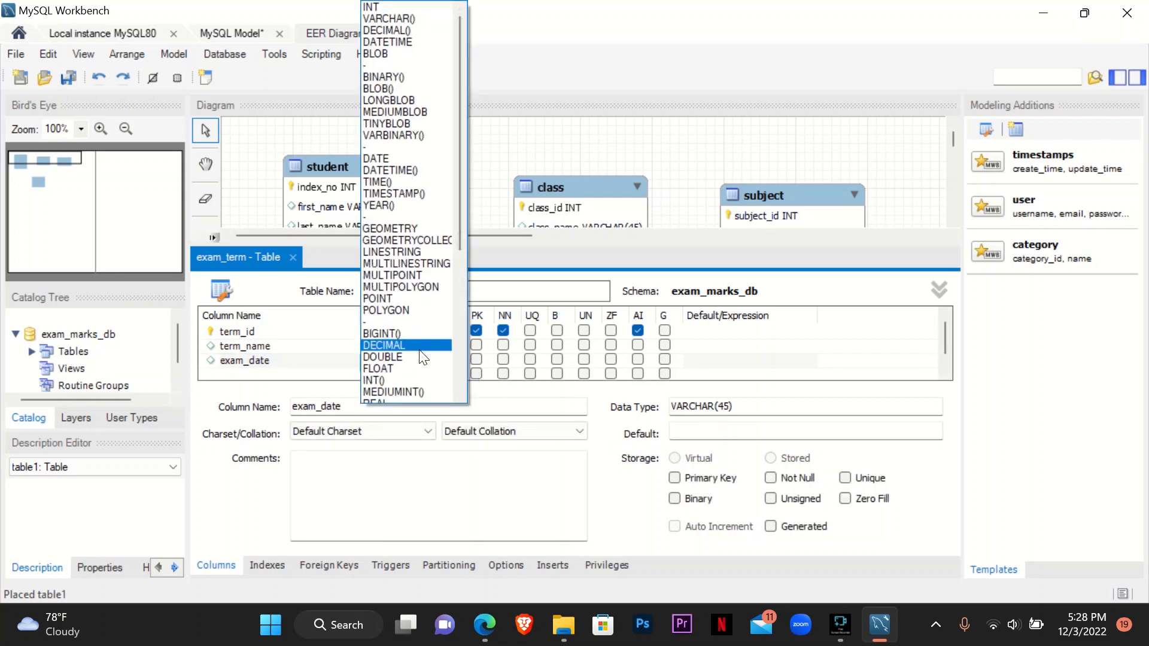
{"action": "scroll", "coordinate": [423, 357], "scroll_direction": "down", "scroll_amount": 3}
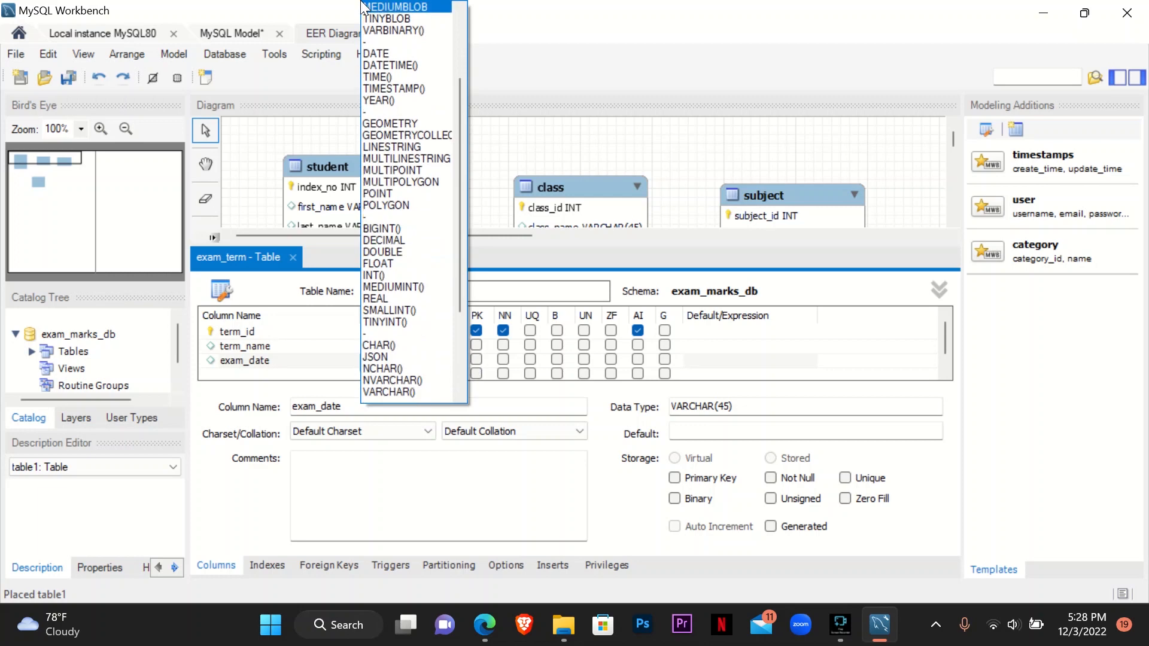
{"action": "left_click", "coordinate": [391, 56]}
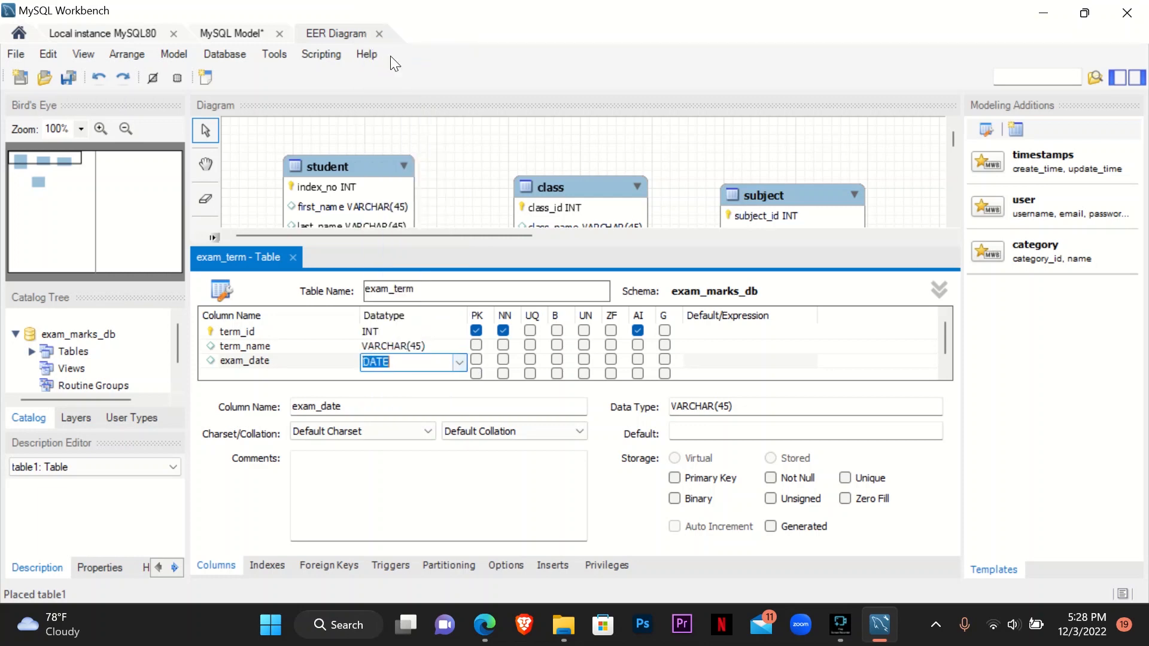
{"action": "left_click", "coordinate": [486, 256]}
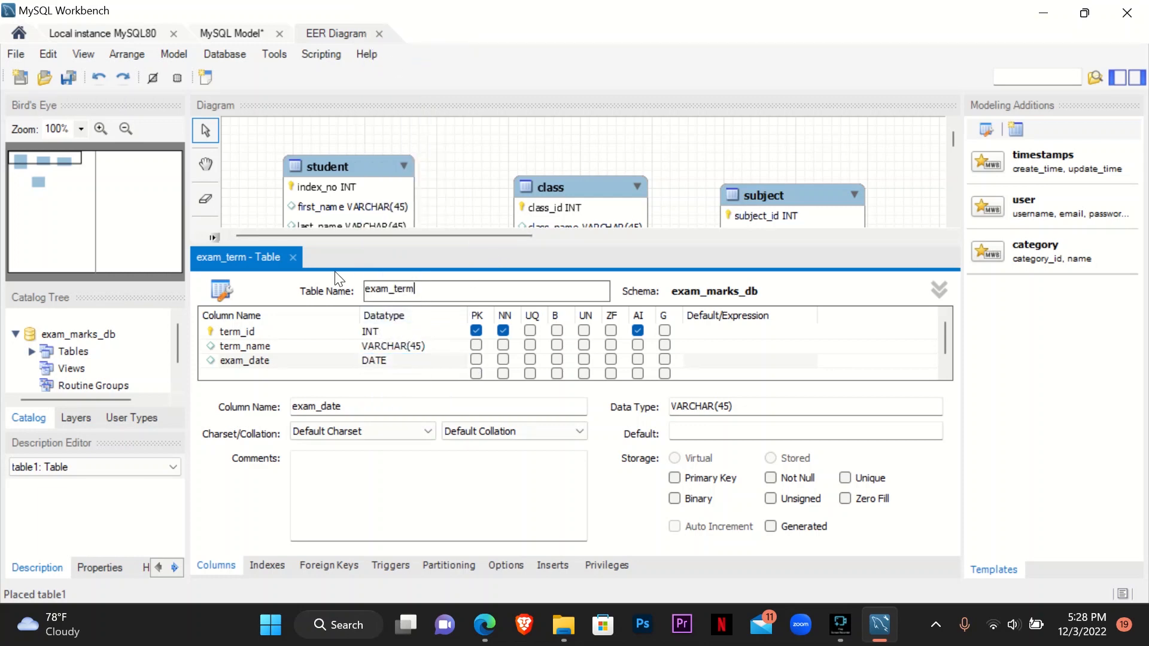
- Close the exam_term table editor and position the exam_term table below the class table
{"action": "left_click", "coordinate": [292, 257]}
{"action": "left_click", "coordinate": [587, 339]}
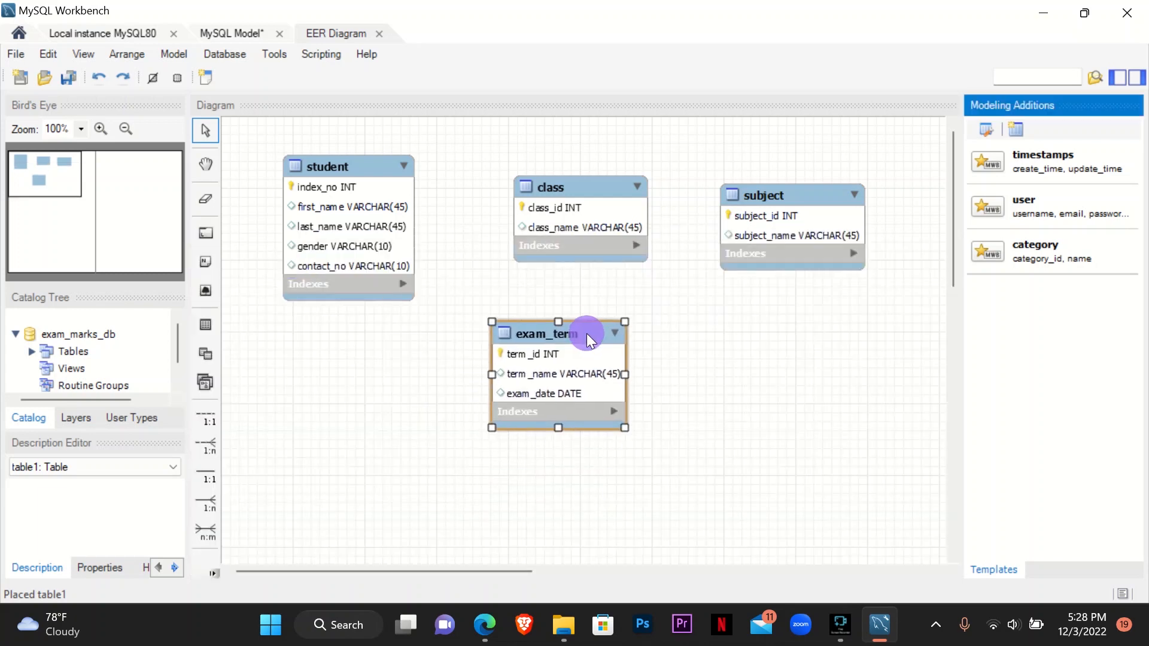
{"action": "left_click", "coordinate": [787, 338]}
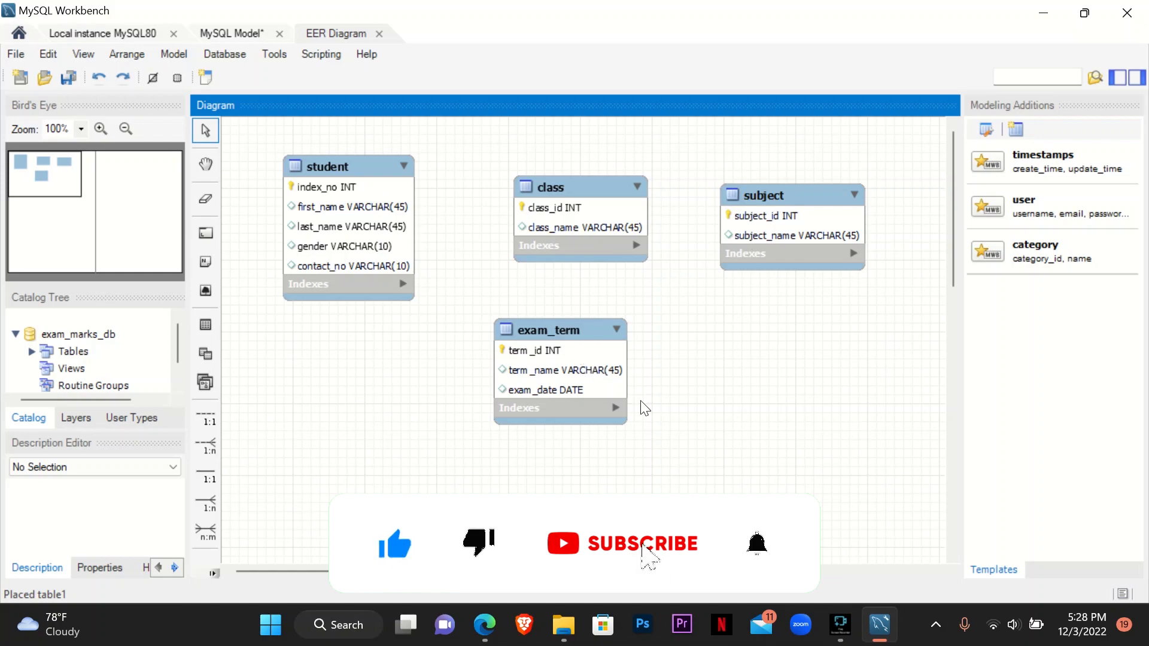
- Switch to the Question Set 16 PDF and review its questions and table specifications from the beginning
{"action": "left_click", "coordinate": [485, 625]}
{"action": "scroll", "coordinate": [514, 501], "scroll_direction": "down", "scroll_amount": 1}
{"action": "scroll", "coordinate": [513, 504], "scroll_direction": "up", "scroll_amount": 5}
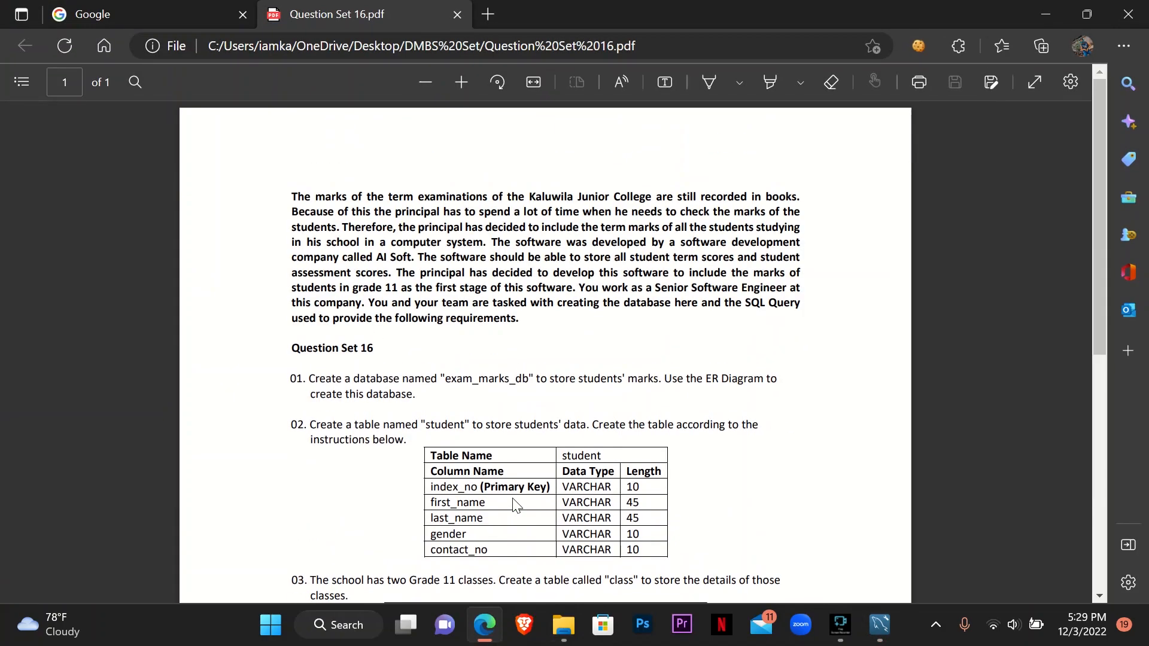
{"action": "scroll", "coordinate": [514, 504], "scroll_direction": "down", "scroll_amount": 5}
{"action": "scroll", "coordinate": [513, 504], "scroll_direction": "up", "scroll_amount": 4}
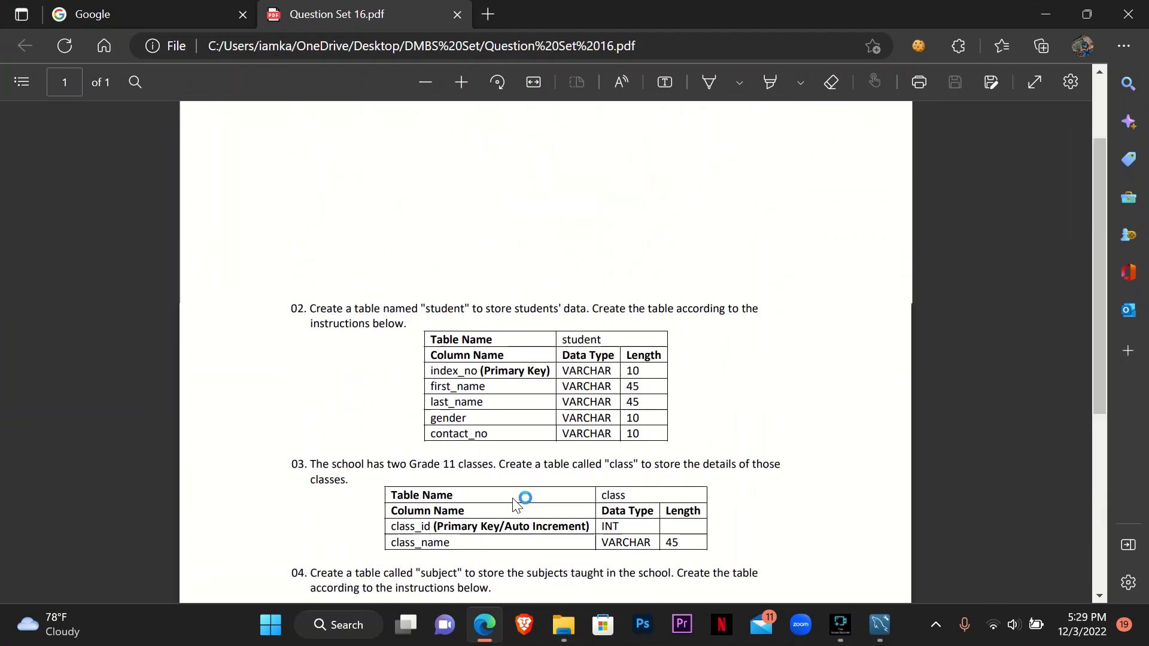
{"action": "scroll", "coordinate": [516, 505], "scroll_direction": "up", "scroll_amount": 2}
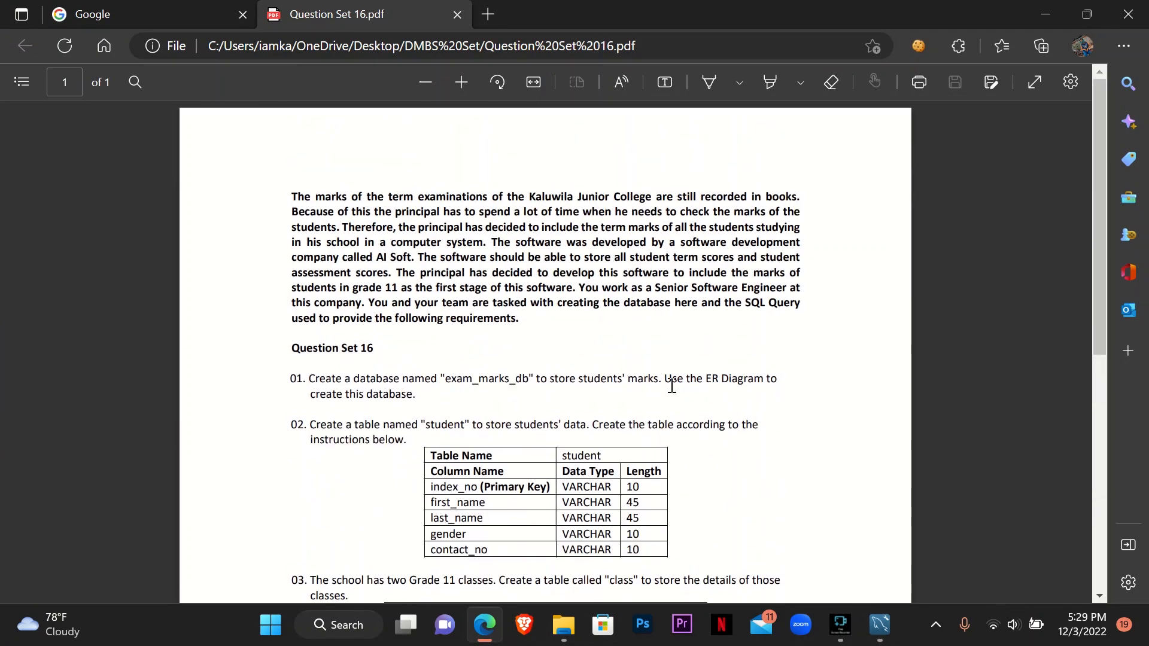